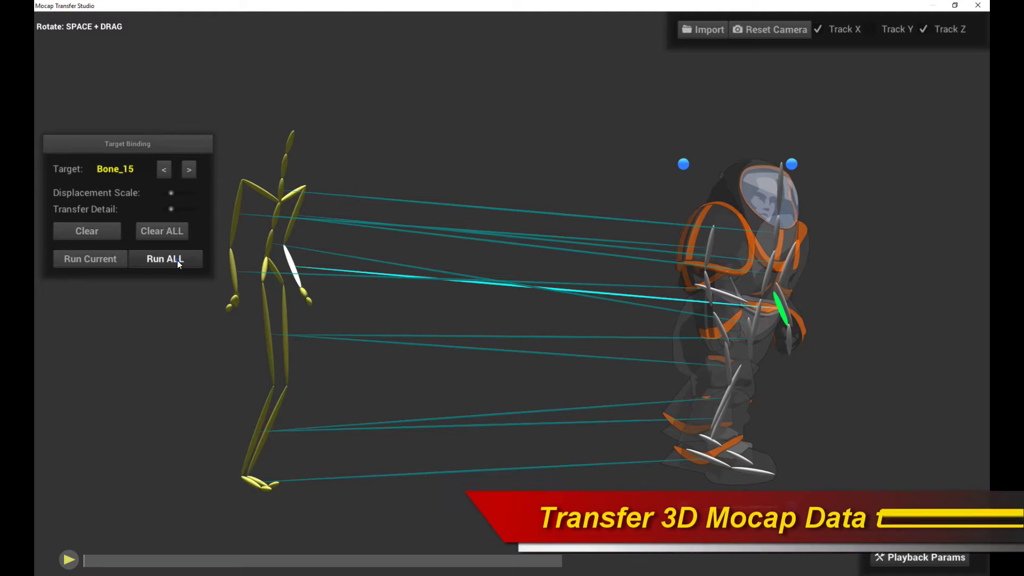
Play back the mocap animation transferred onto the spacesuit character twice.
{"action": "left_click", "coordinate": [80, 562]}
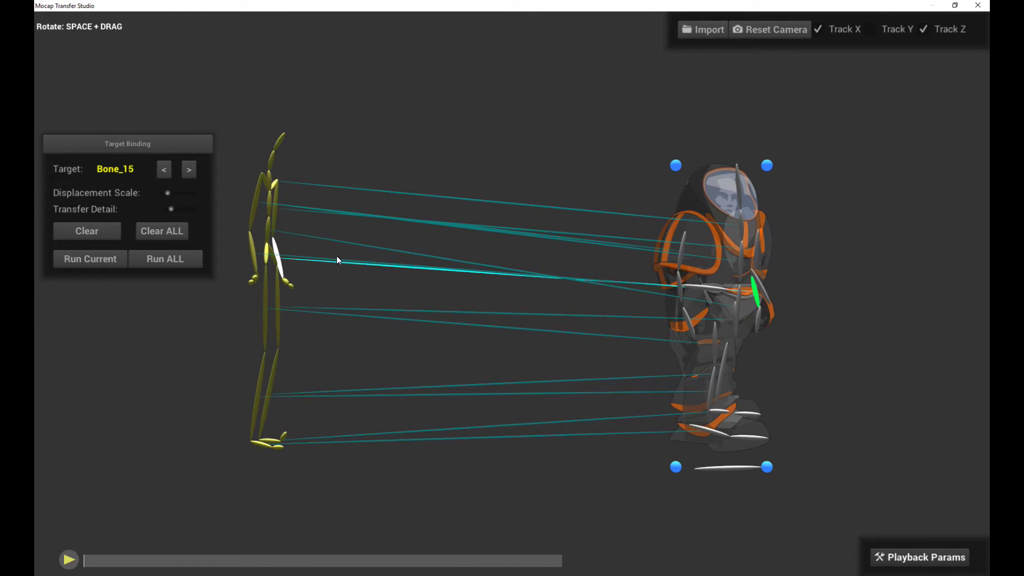
{"action": "left_click", "coordinate": [78, 561]}
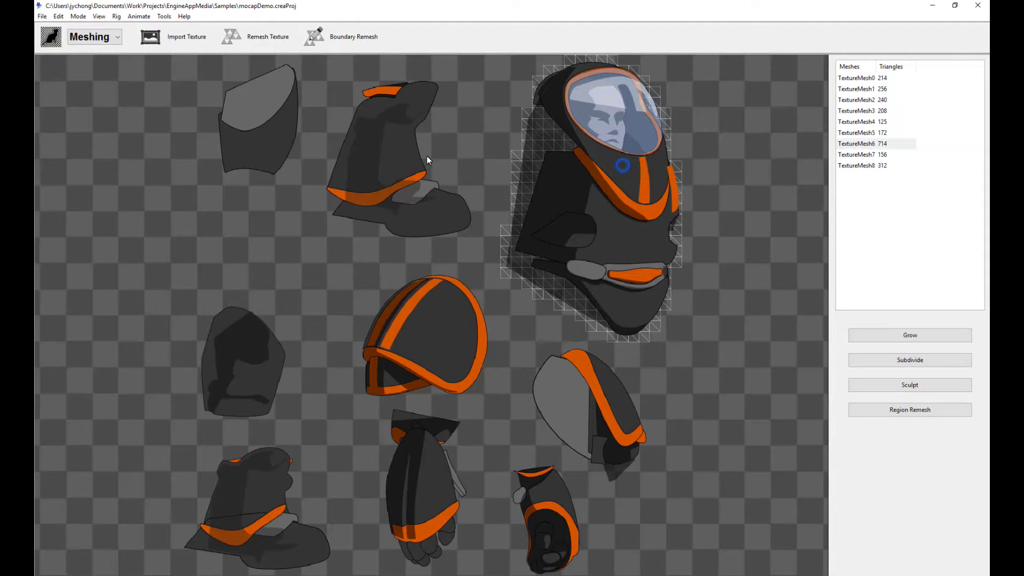
Switch to Rig mode, show the bone skeleton, and recentre the character in the view.
{"action": "left_click", "coordinate": [72, 40]}
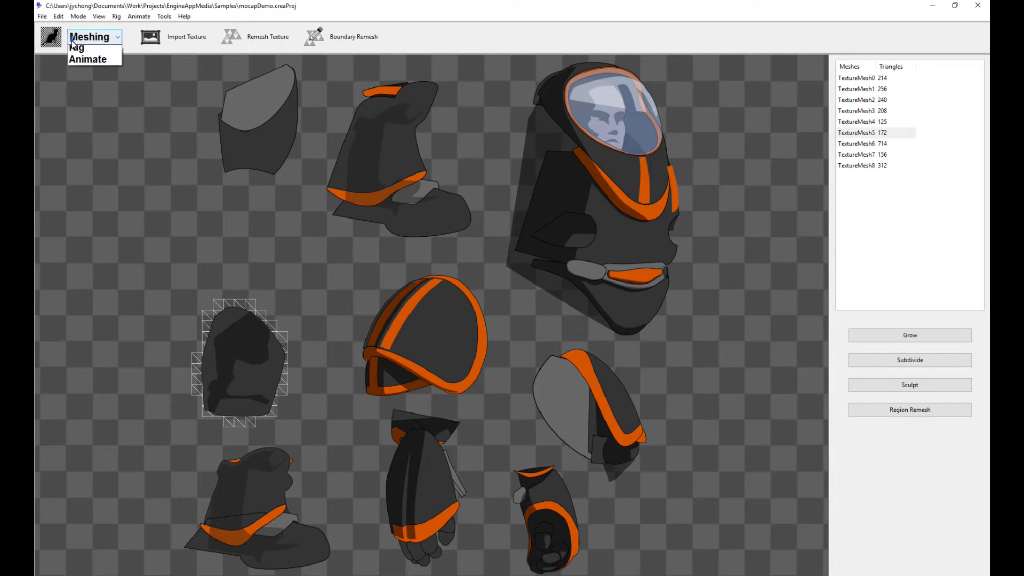
{"action": "left_click", "coordinate": [76, 48]}
{"action": "left_click", "coordinate": [254, 36]}
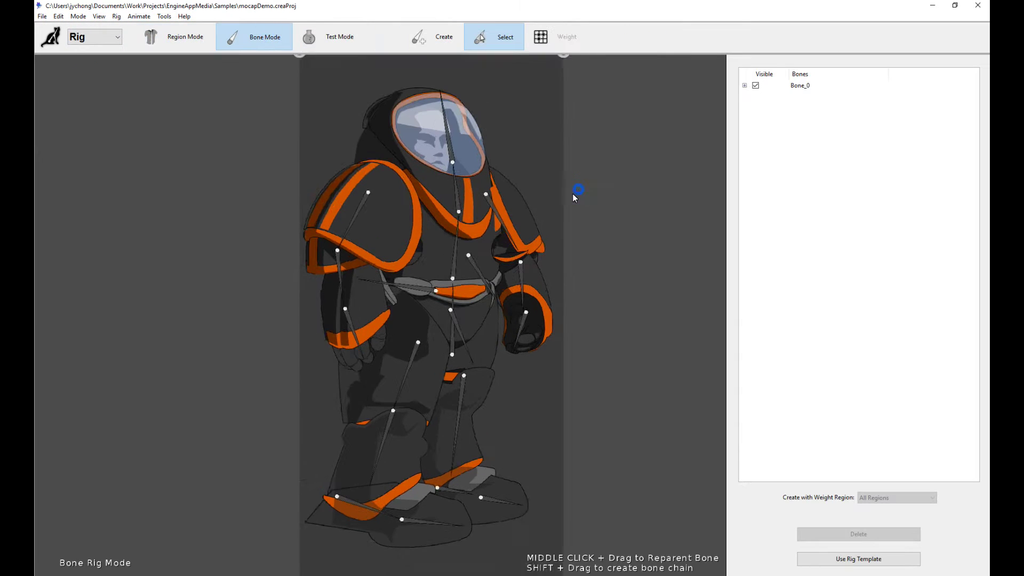
{"action": "left_click", "coordinate": [581, 196]}
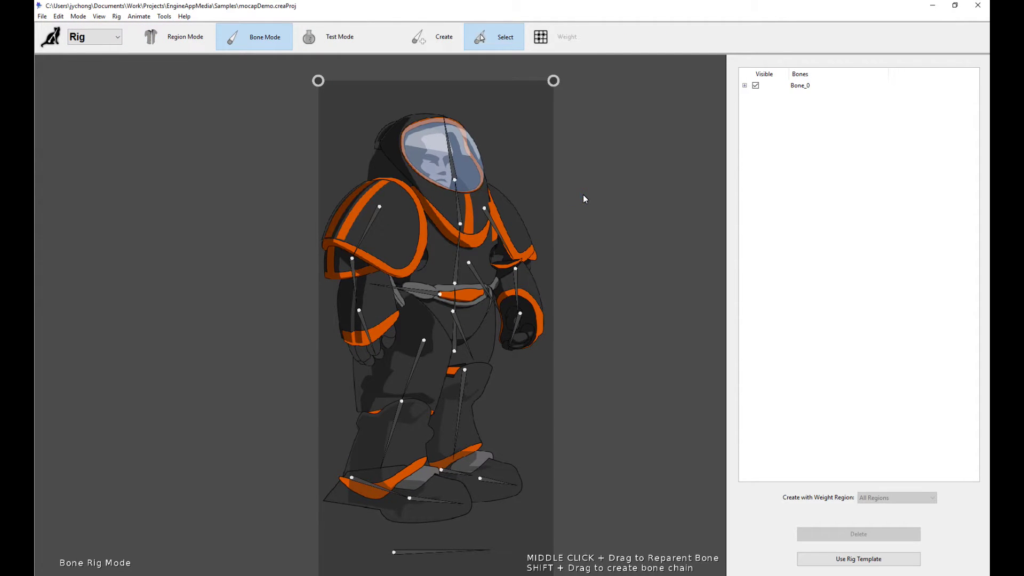
{"action": "left_click_drag", "start_coordinate": [583, 194], "coordinate": [601, 194]}
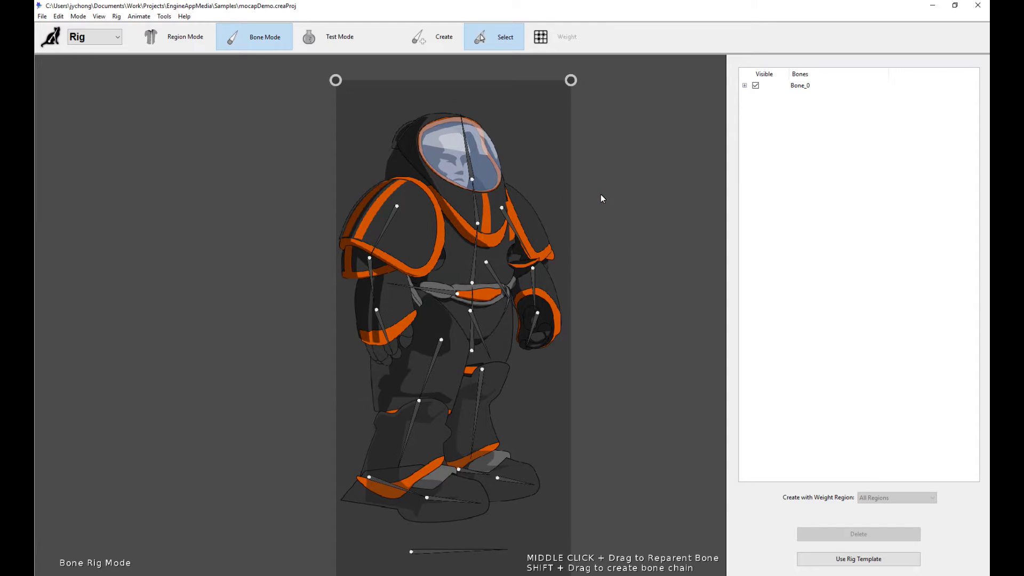
{"action": "scroll", "coordinate": [603, 199], "scroll_direction": "up", "scroll_amount": 1}
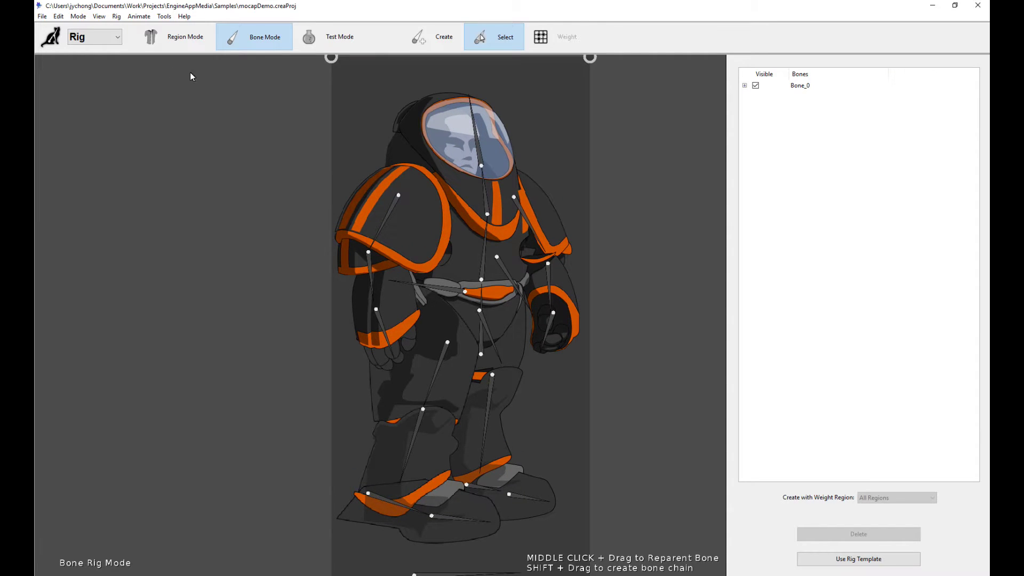
Switch to Animate mode, select arm bone Bone_15, and open the Mocap Transfer Studio.
{"action": "left_click", "coordinate": [91, 36]}
{"action": "left_click", "coordinate": [99, 74]}
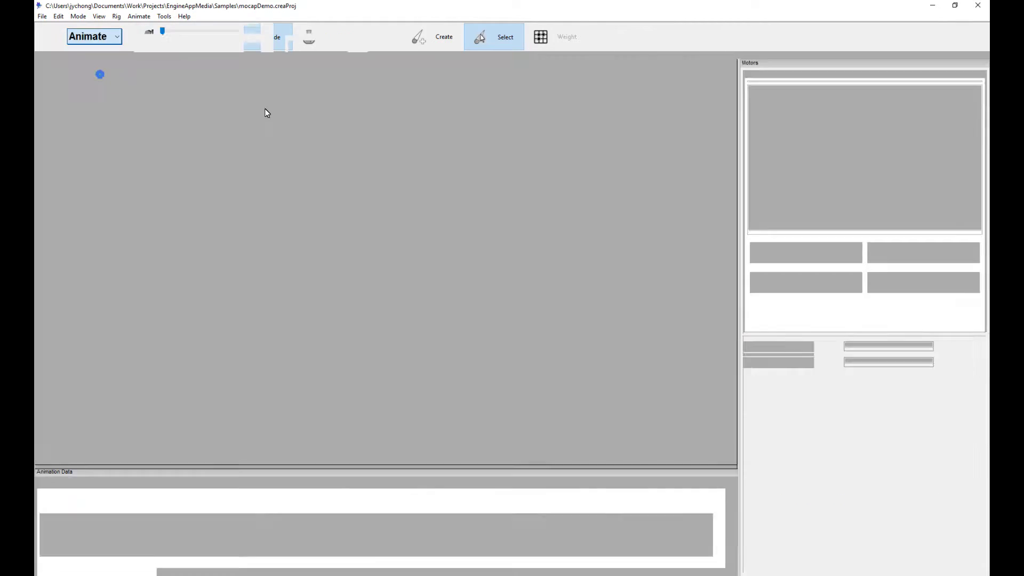
{"action": "left_click", "coordinate": [472, 244]}
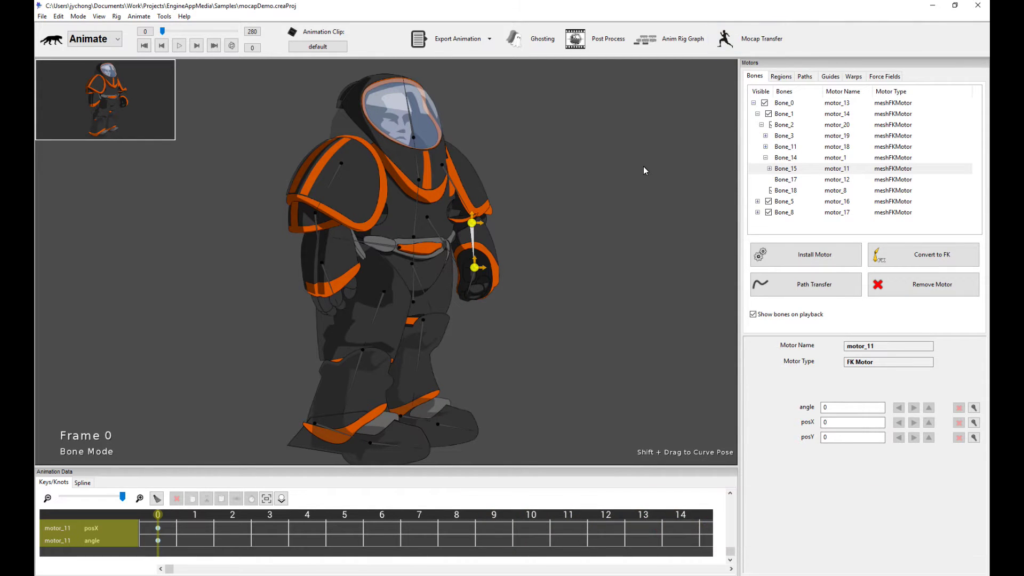
{"action": "left_click", "coordinate": [763, 40]}
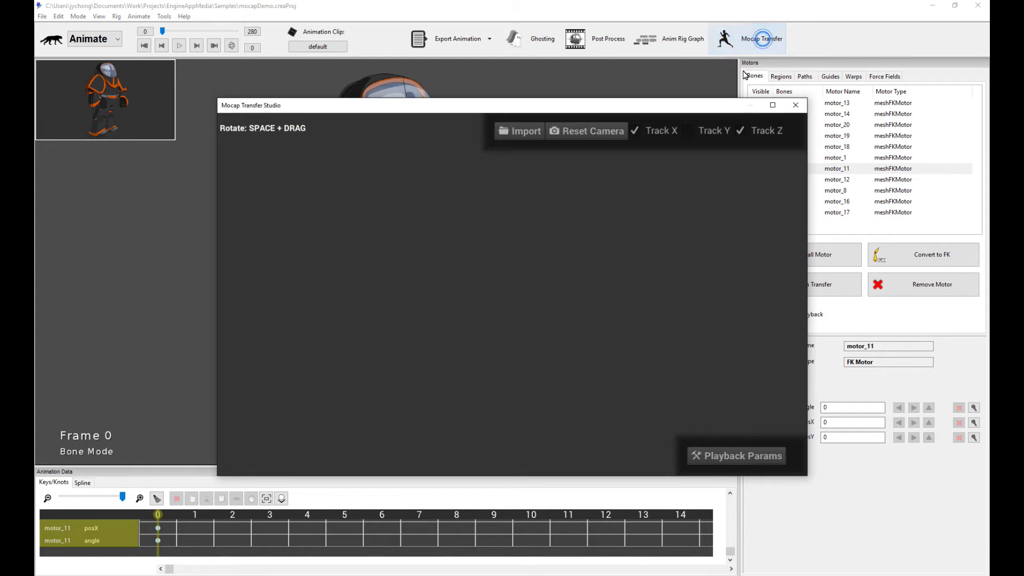
Maximize the Mocap Transfer Studio window and import the 105_19.bvh mocap file.
{"action": "left_click", "coordinate": [773, 105]}
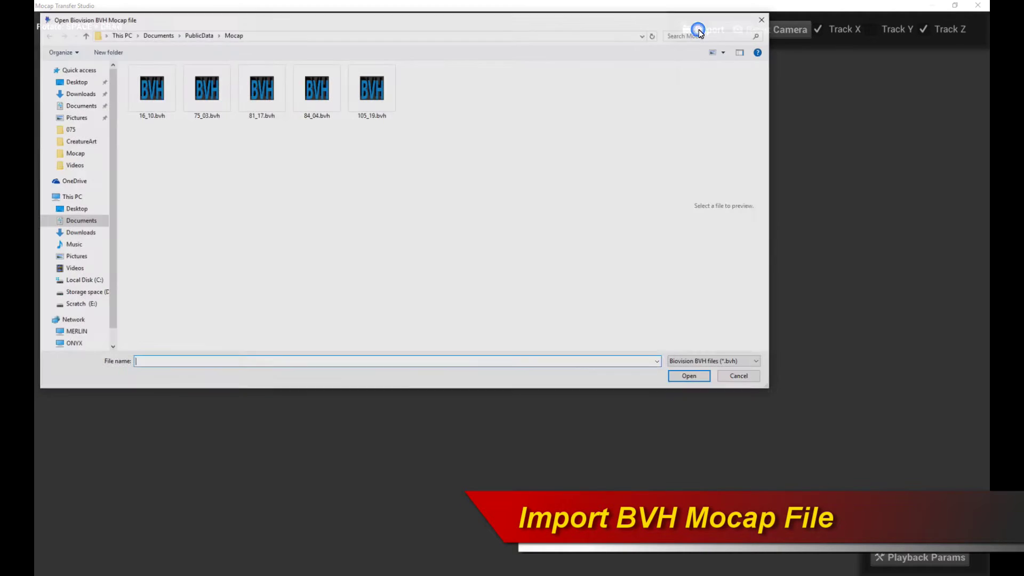
{"action": "double_click", "coordinate": [372, 93]}
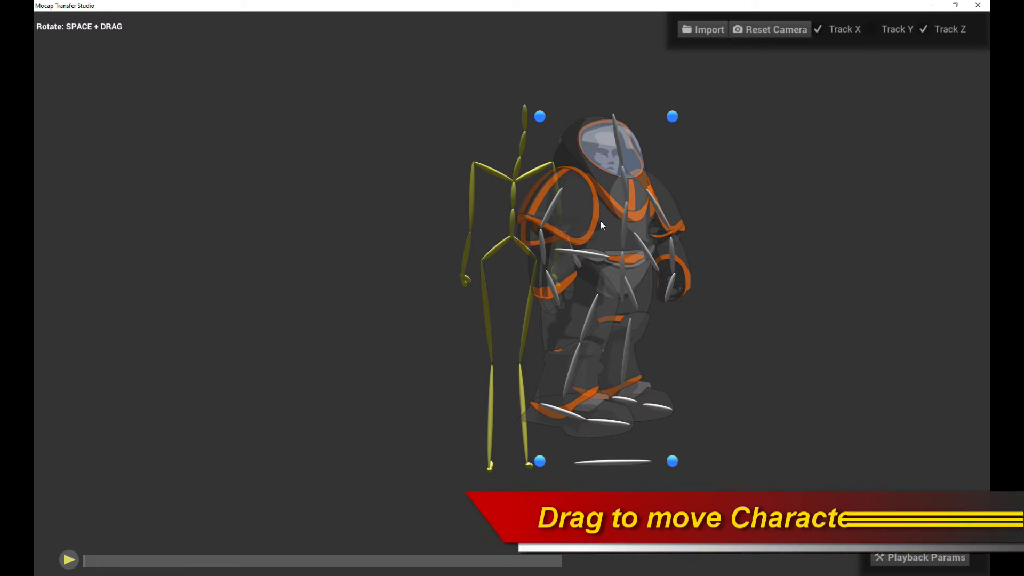
Drag the spacesuit character beside the mocap skeleton and reset the camera.
{"action": "left_click_drag", "start_coordinate": [606, 221], "coordinate": [847, 232]}
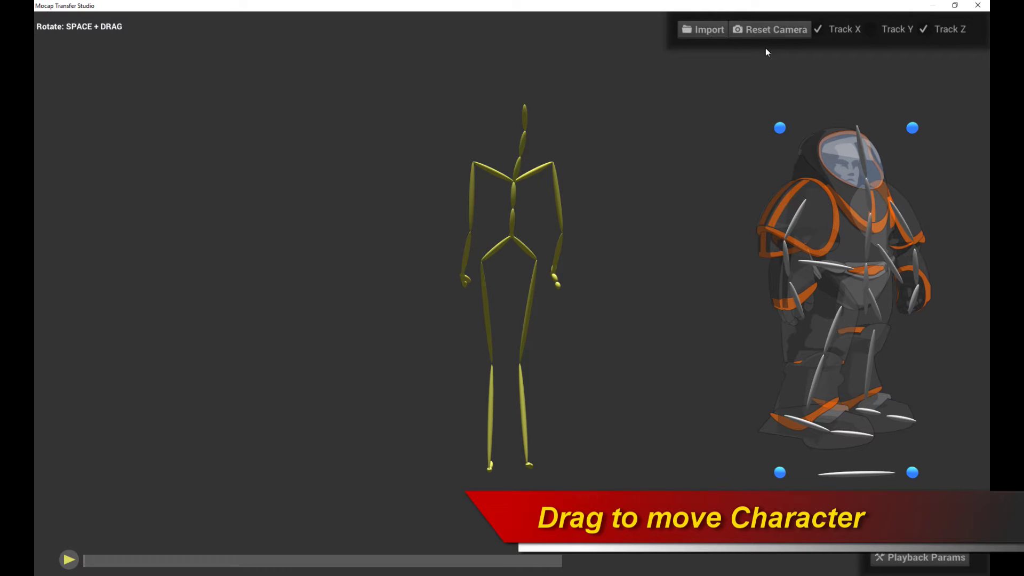
{"action": "left_click", "coordinate": [773, 30]}
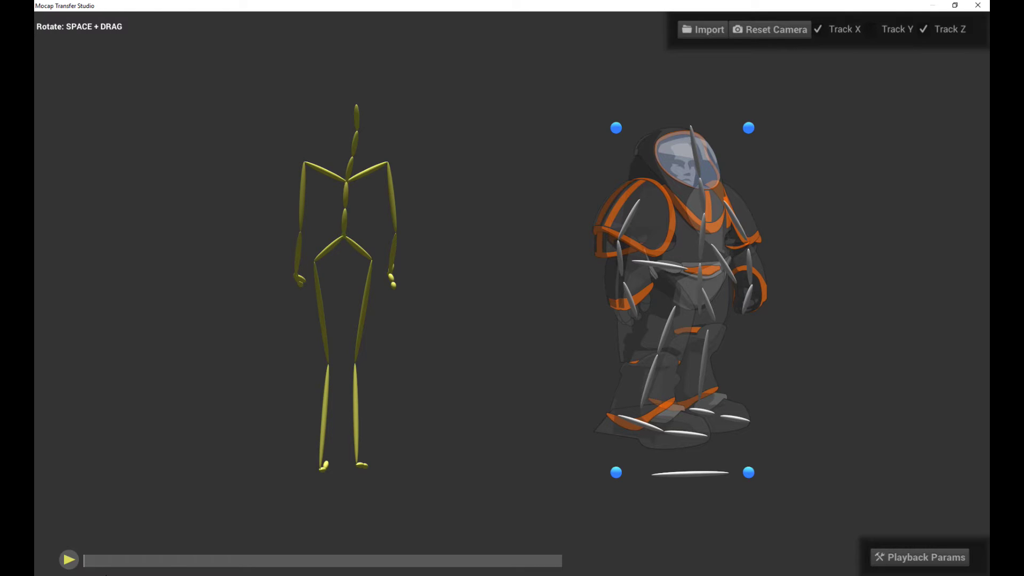
{"action": "left_click", "coordinate": [69, 560]}
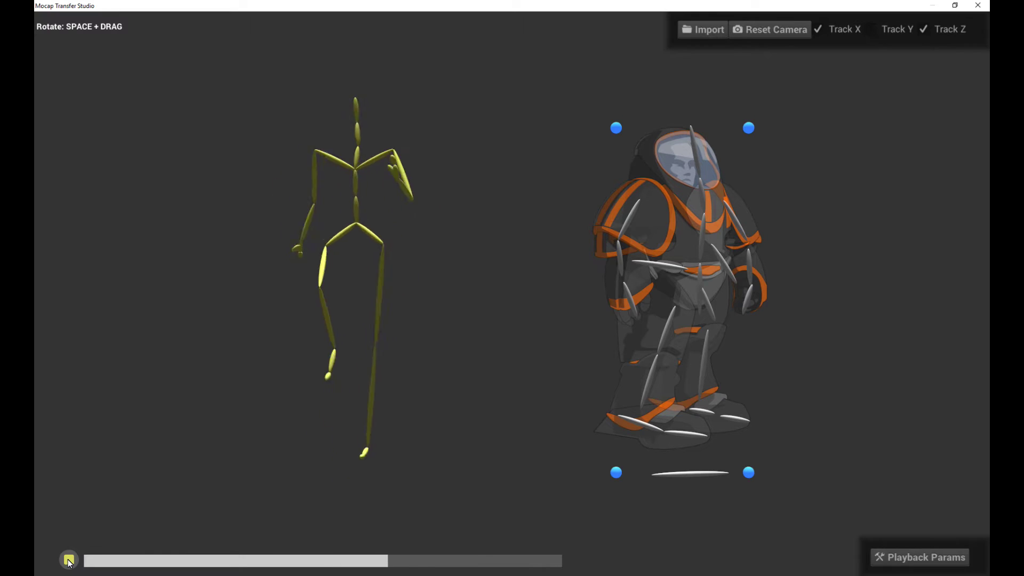
{"action": "left_click", "coordinate": [68, 560]}
{"action": "left_click_drag", "start_coordinate": [258, 564], "coordinate": [84, 562]}
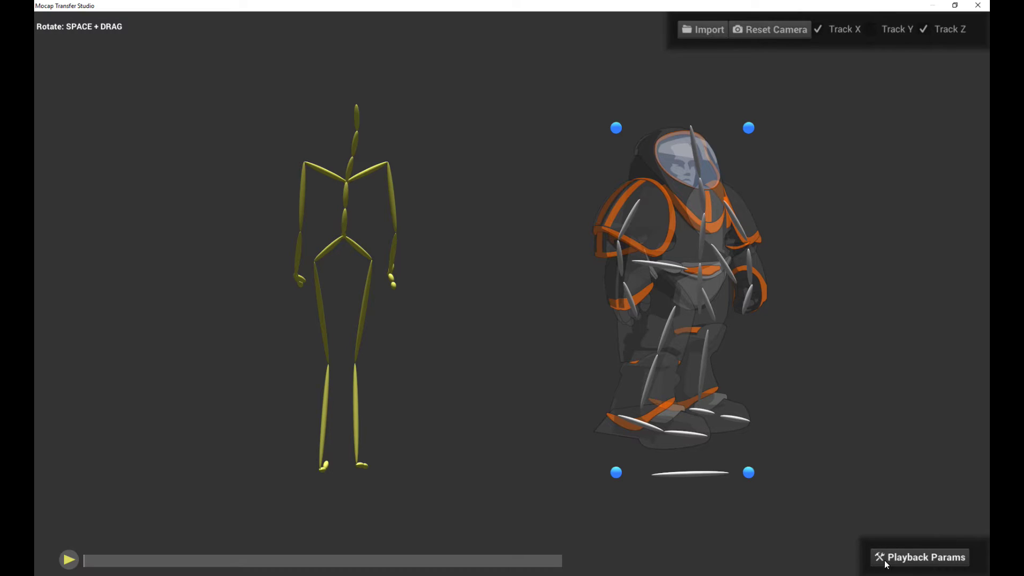
{"action": "left_click", "coordinate": [924, 560]}
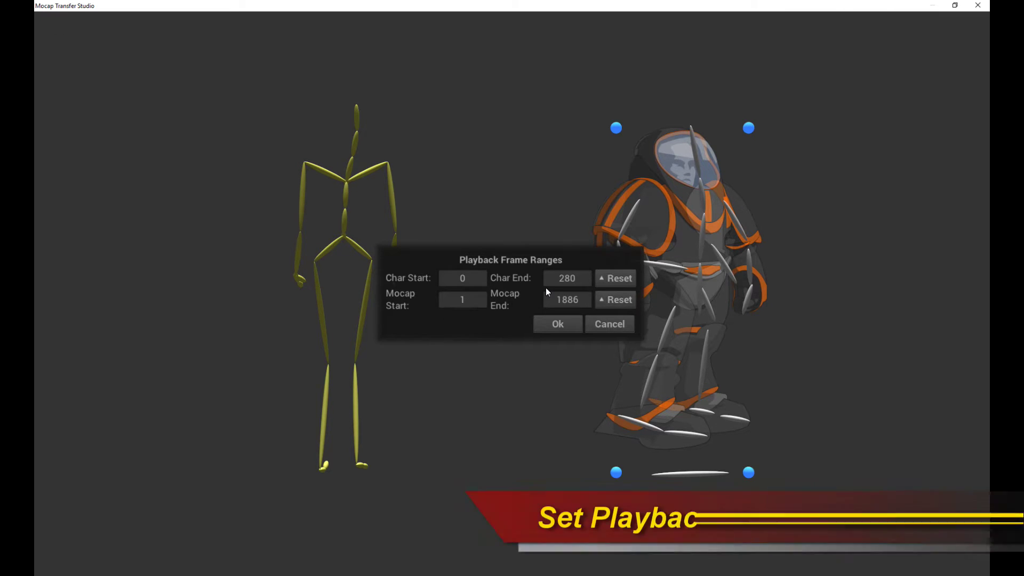
Set Mocap End to frame 800 and preview the shortened clip.
{"action": "double_click", "coordinate": [571, 300]}
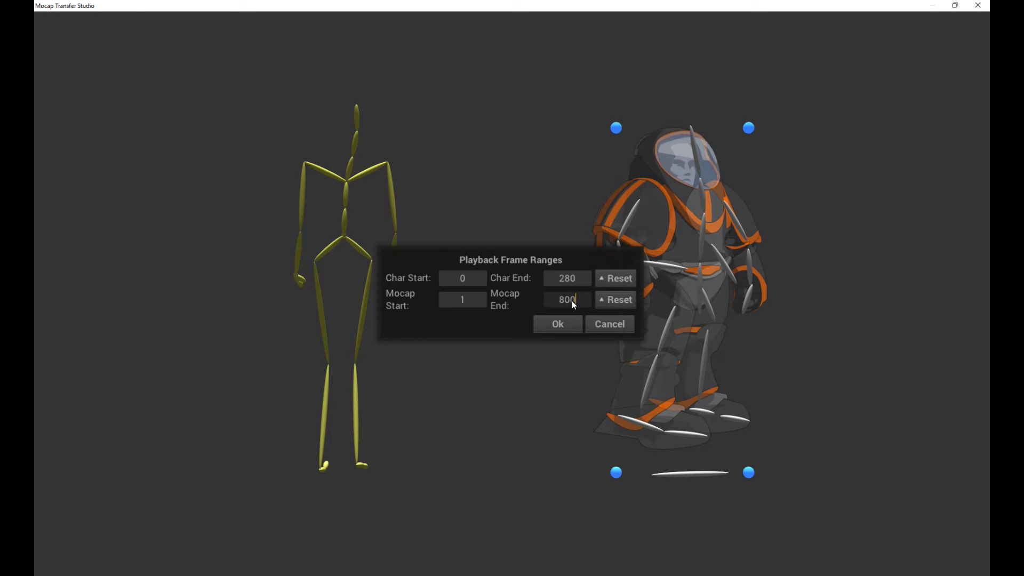
{"action": "left_click", "coordinate": [570, 320]}
{"action": "left_click", "coordinate": [72, 563]}
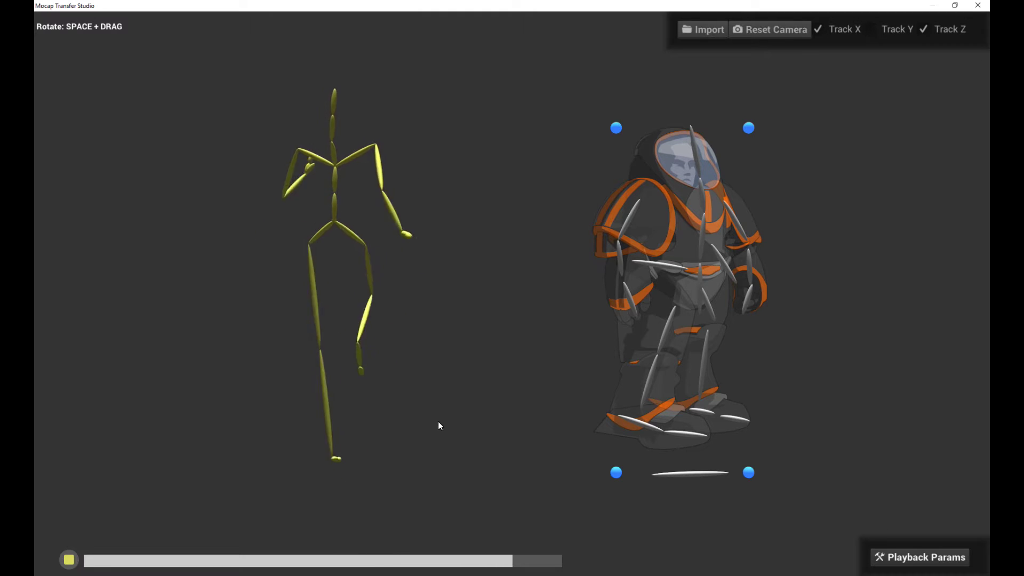
{"action": "left_click", "coordinate": [66, 560]}
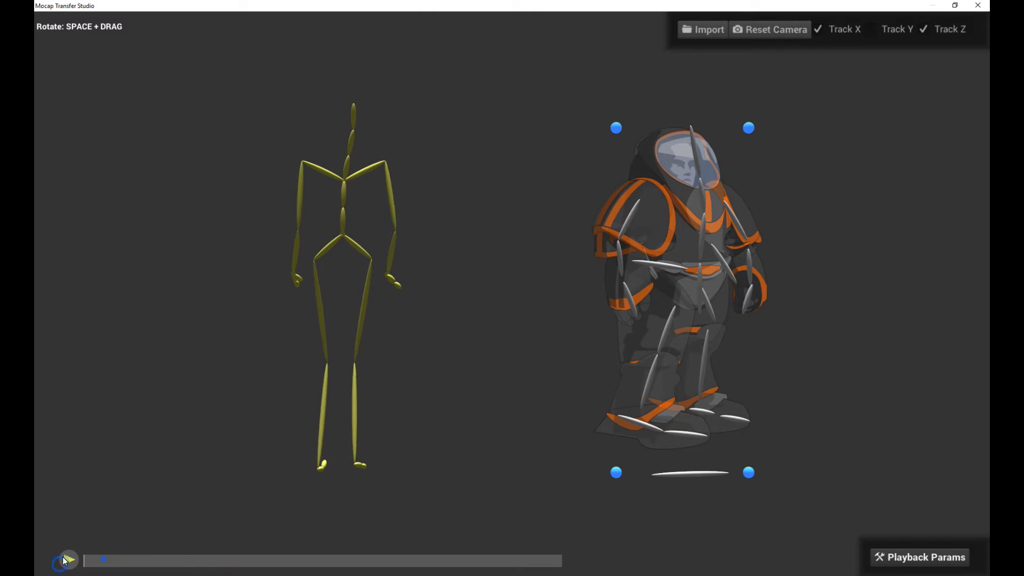
Set Mocap Start to frame 100 and preview the trimmed 100–800 range.
{"action": "left_click", "coordinate": [884, 557]}
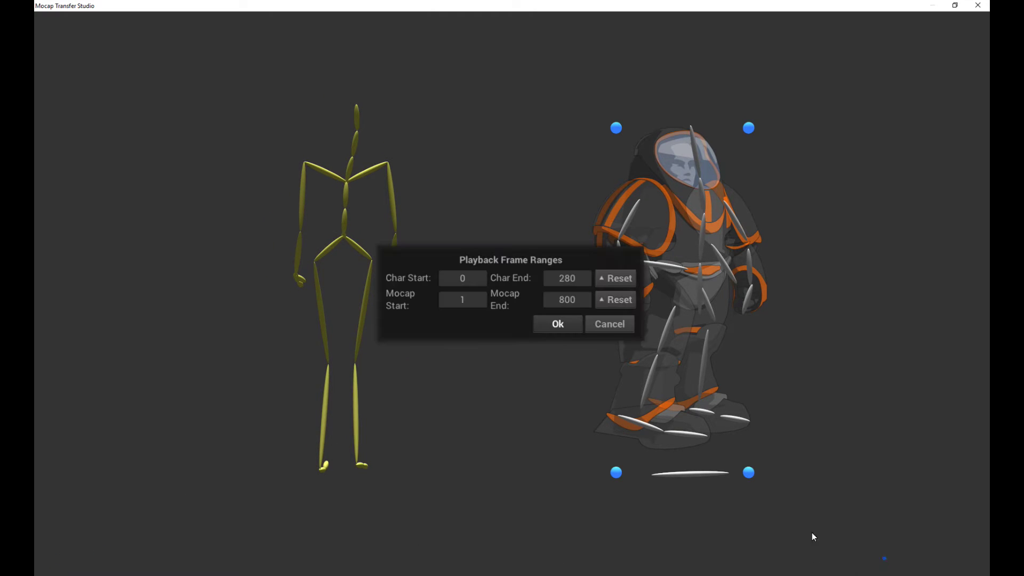
{"action": "double_click", "coordinate": [464, 300]}
{"action": "type", "text": "100"}
{"action": "left_click", "coordinate": [540, 323]}
{"action": "left_click", "coordinate": [69, 563]}
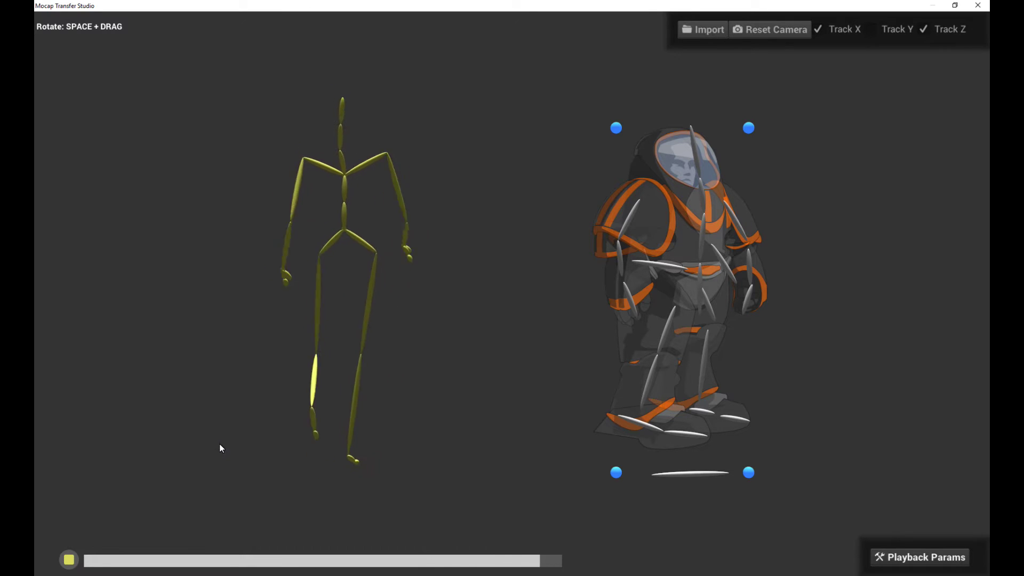
{"action": "left_click", "coordinate": [69, 561]}
Jump back to an earlier frame, play the trimmed mocap walk, then stop it.
{"action": "left_click", "coordinate": [127, 564]}
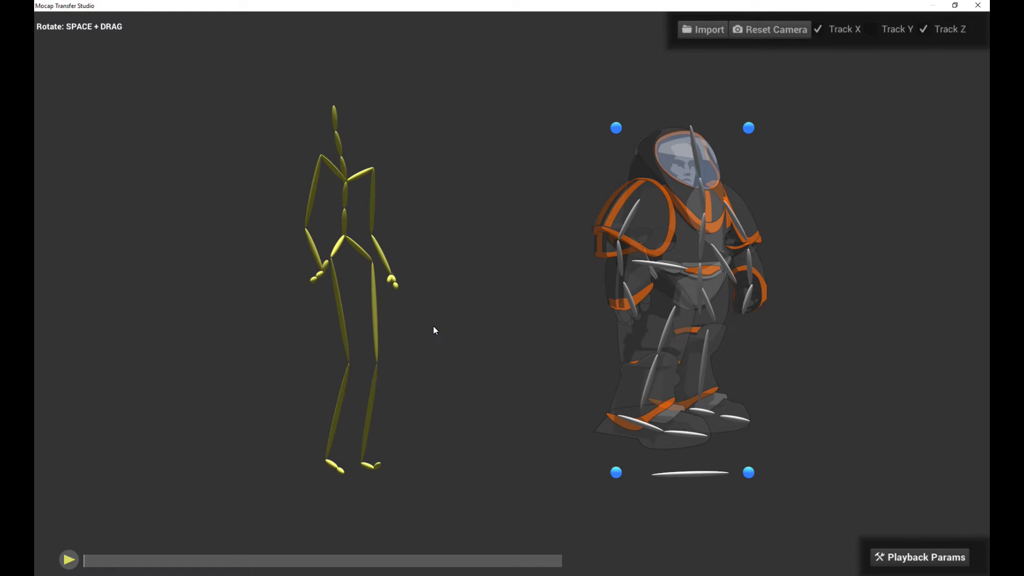
{"action": "left_click", "coordinate": [74, 561]}
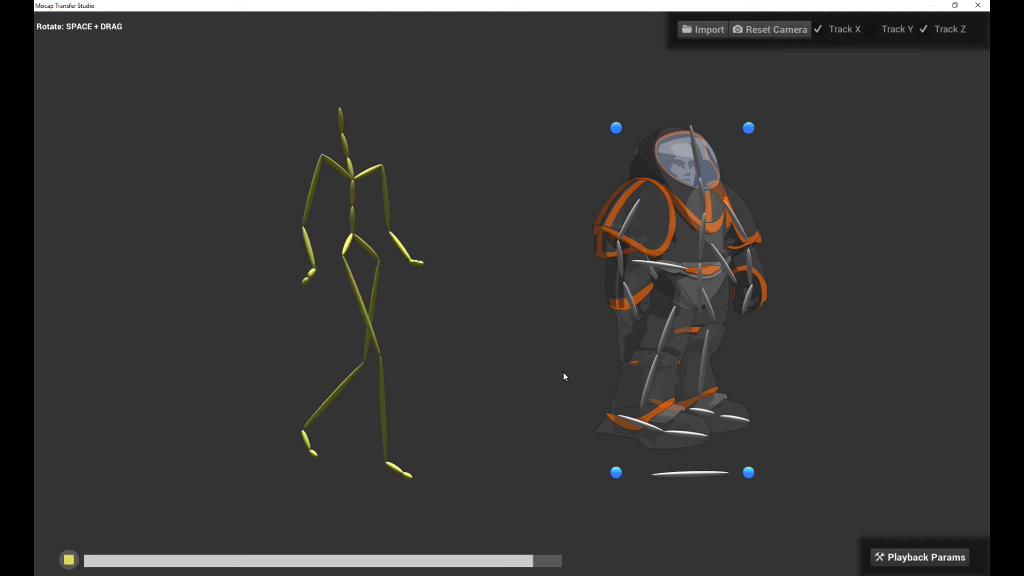
{"action": "left_click", "coordinate": [68, 560]}
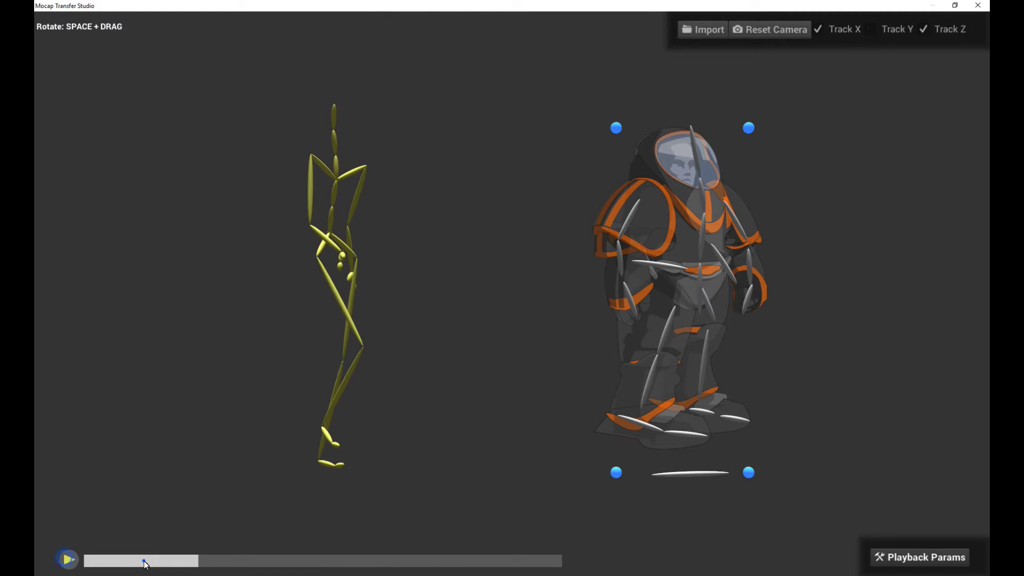
Scrub the timeline back to the first frame of the mocap clip.
{"action": "left_click_drag", "start_coordinate": [138, 561], "coordinate": [84, 560]}
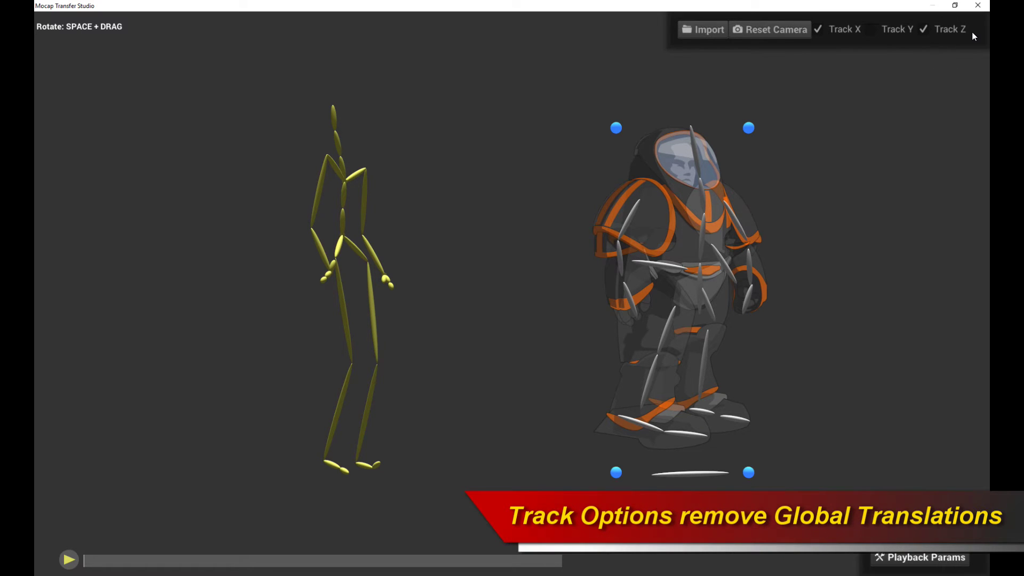
{"action": "left_click", "coordinate": [818, 29]}
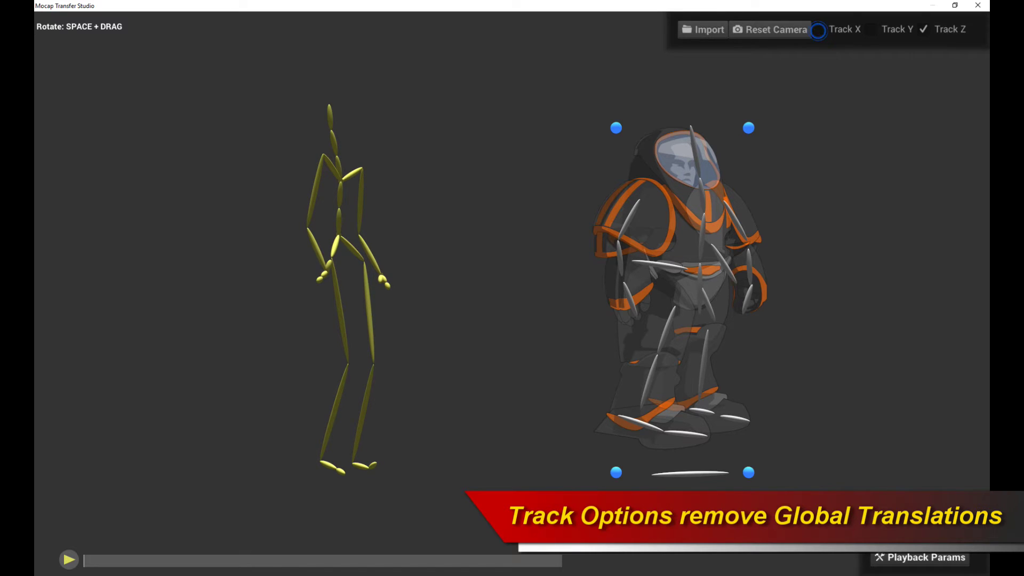
{"action": "left_click", "coordinate": [69, 560]}
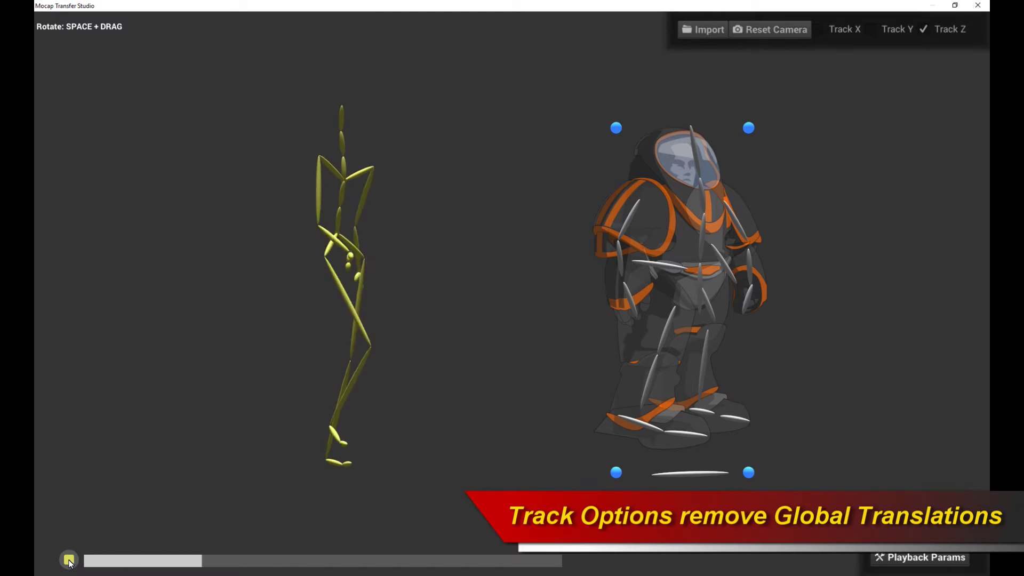
{"action": "left_click", "coordinate": [69, 560]}
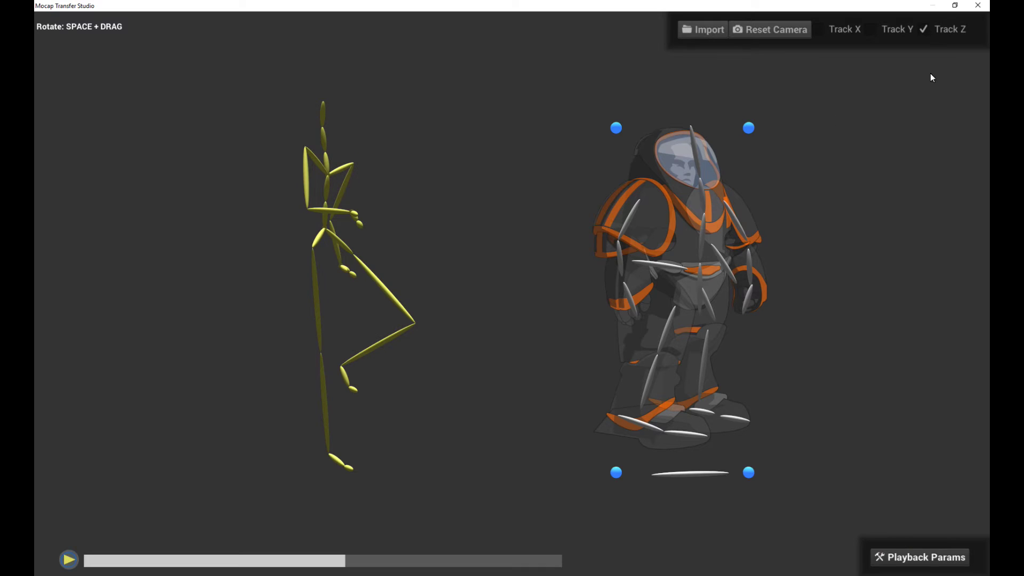
{"action": "left_click", "coordinate": [923, 30]}
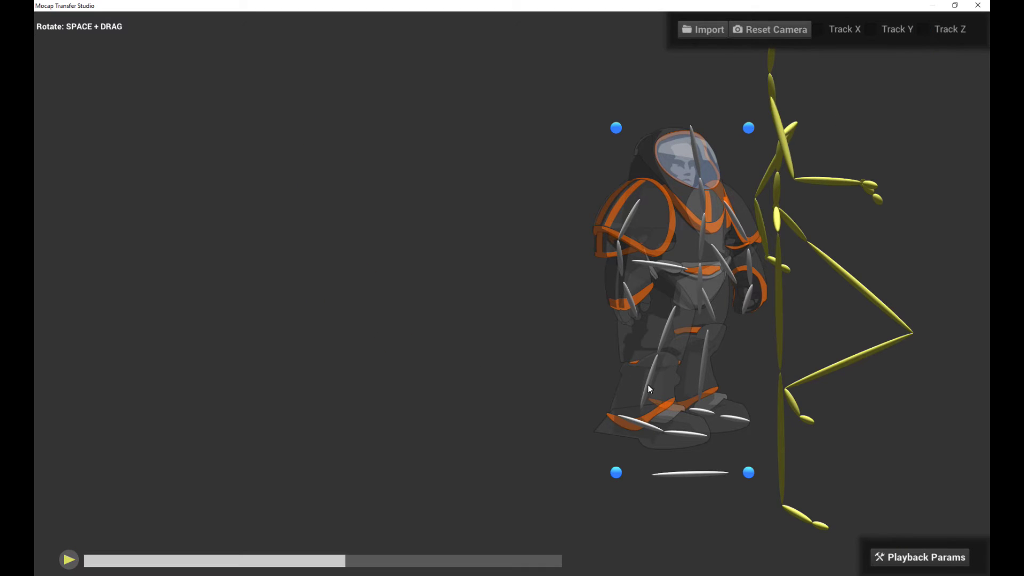
{"action": "left_click", "coordinate": [87, 561]}
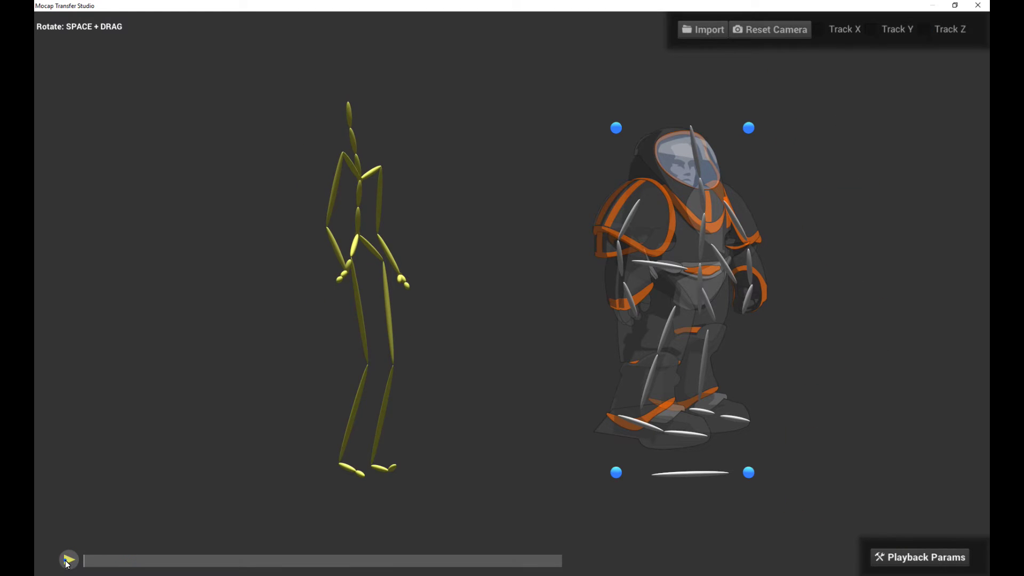
{"action": "left_click", "coordinate": [68, 560]}
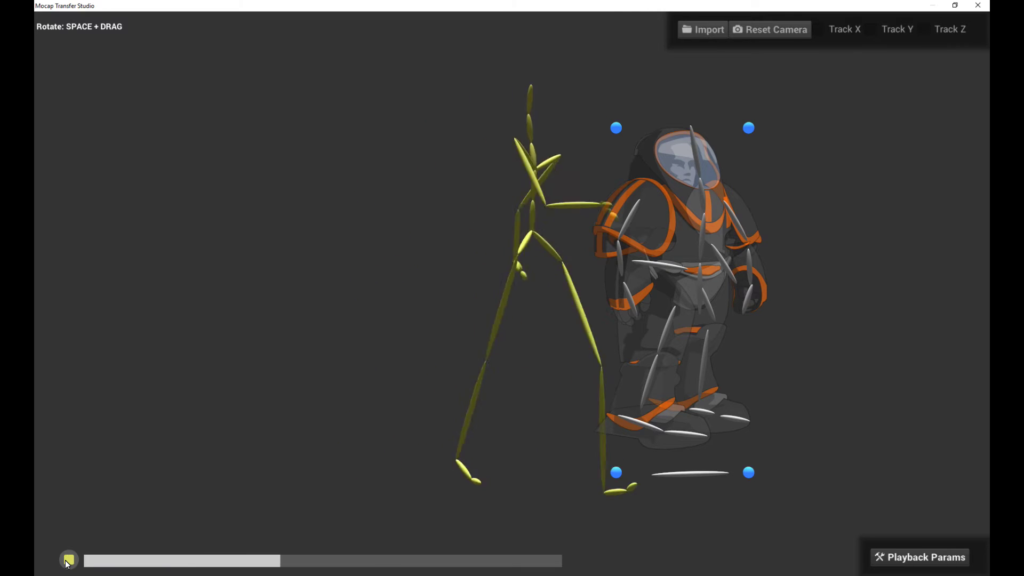
{"action": "left_click_drag", "start_coordinate": [151, 563], "coordinate": [227, 566]}
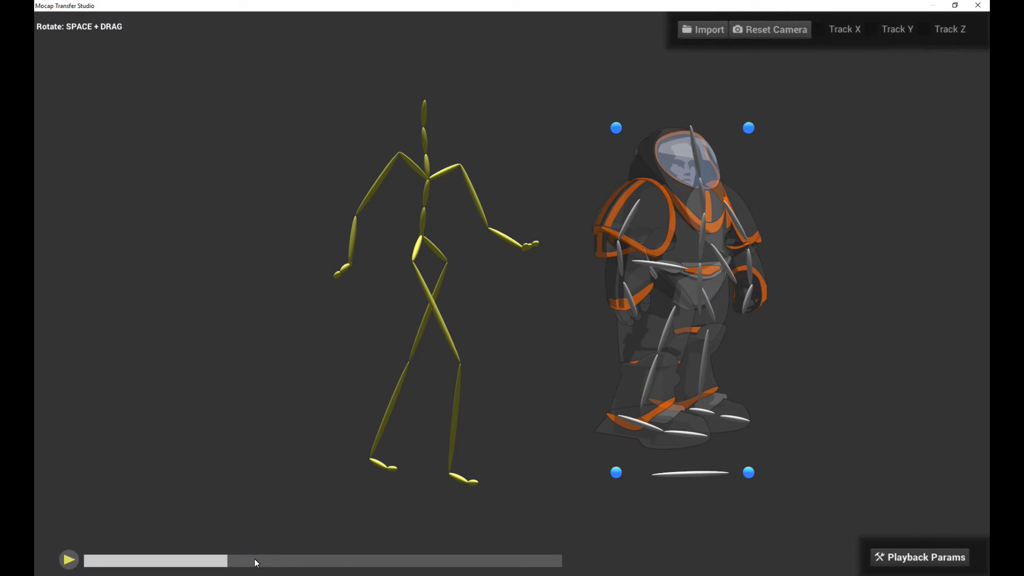
{"action": "left_click_drag", "start_coordinate": [256, 562], "coordinate": [85, 561]}
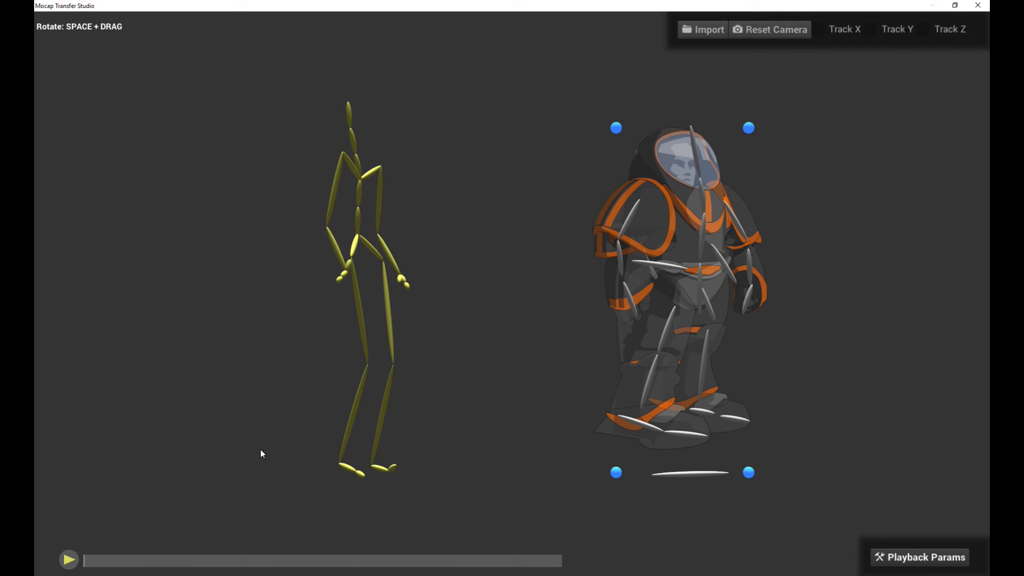
{"action": "left_click", "coordinate": [822, 30]}
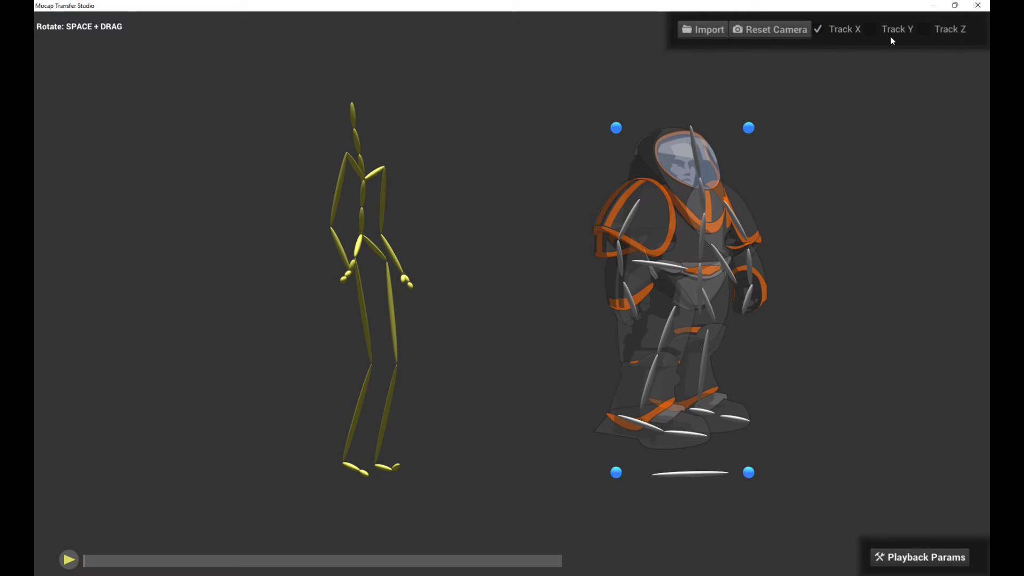
{"action": "left_click", "coordinate": [873, 30]}
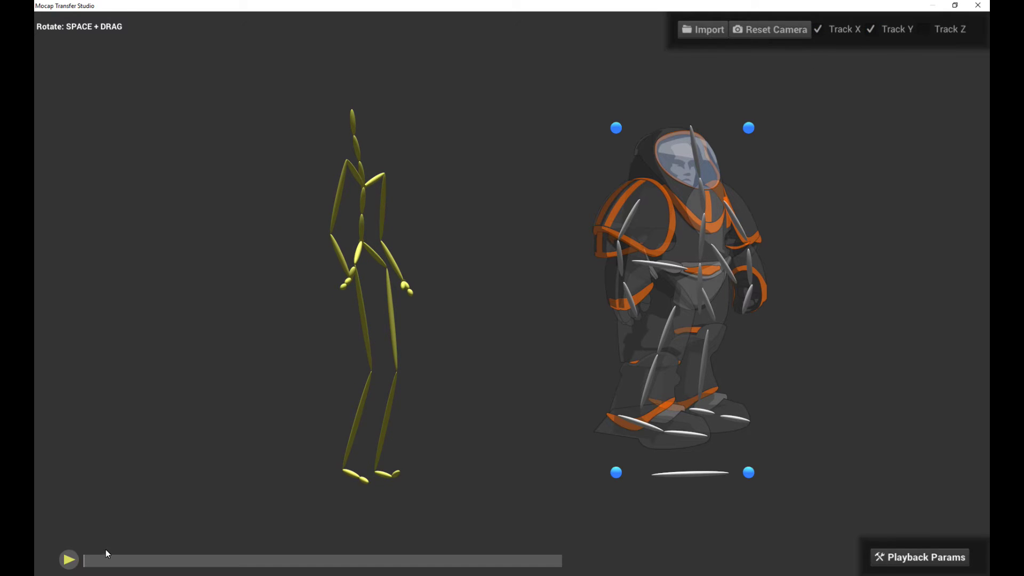
{"action": "mouse_move", "coordinate": [107, 553]}
{"action": "left_mouse_down"}
{"action": "mouse_move", "coordinate": [352, 560]}
{"action": "mouse_move", "coordinate": [109, 561]}
{"action": "left_mouse_up"}
{"action": "left_click", "coordinate": [933, 32]}
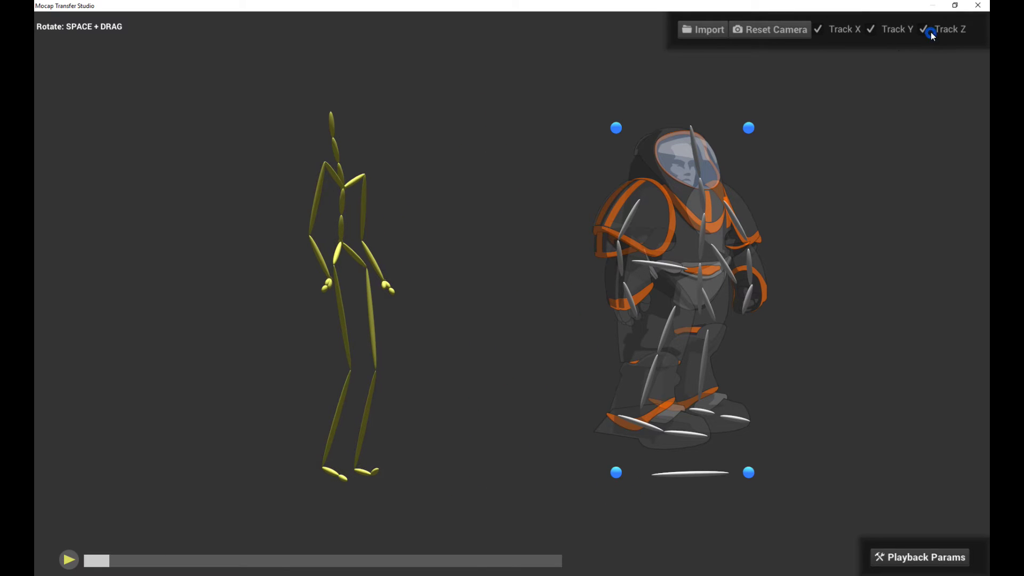
{"action": "mouse_move", "coordinate": [110, 561]}
{"action": "left_mouse_down"}
{"action": "mouse_move", "coordinate": [388, 560]}
{"action": "mouse_move", "coordinate": [91, 560]}
{"action": "left_mouse_up"}
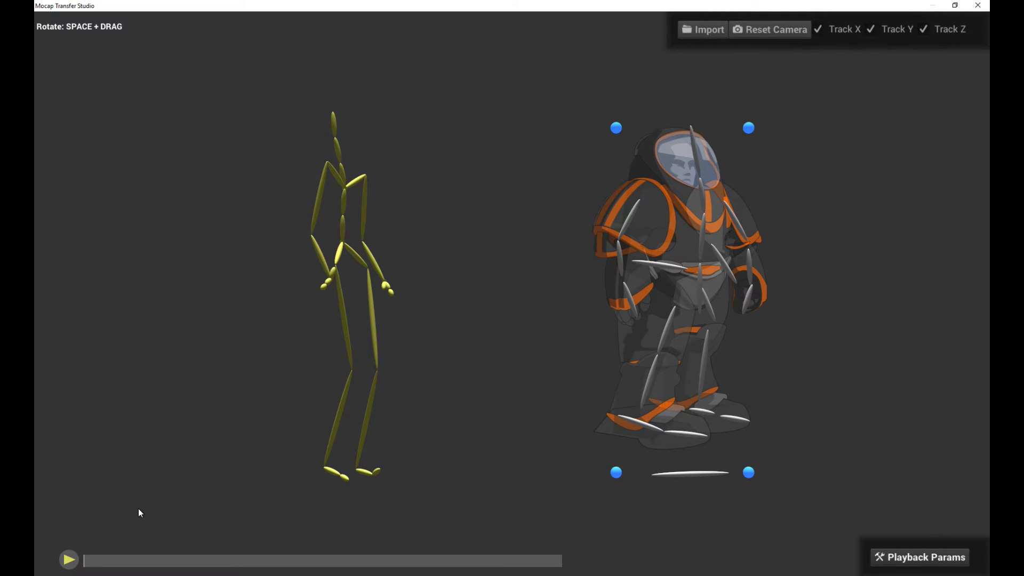
{"action": "left_click", "coordinate": [68, 560]}
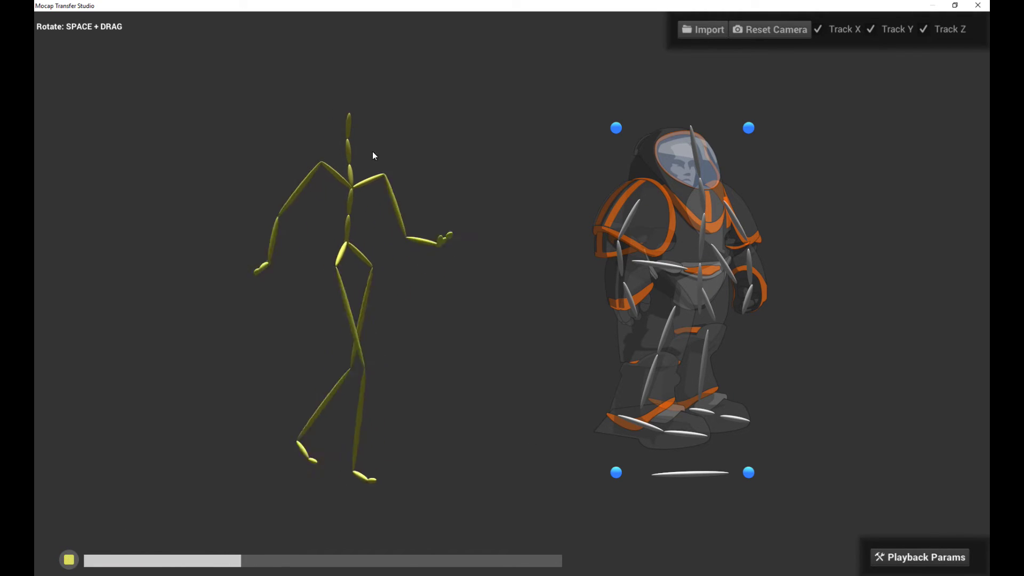
{"action": "left_click", "coordinate": [68, 559]}
{"action": "left_click", "coordinate": [138, 565]}
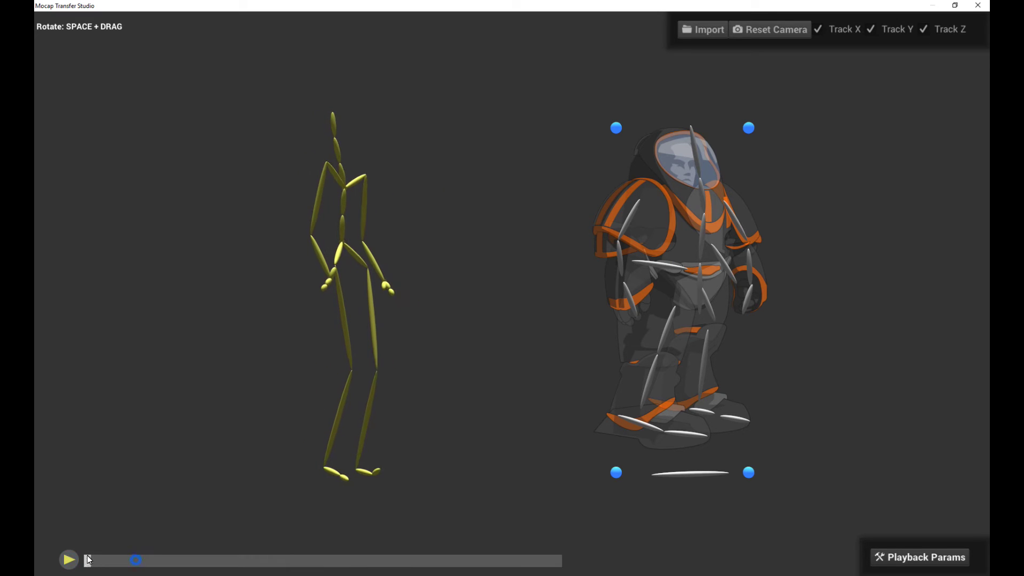
{"action": "left_click", "coordinate": [872, 29]}
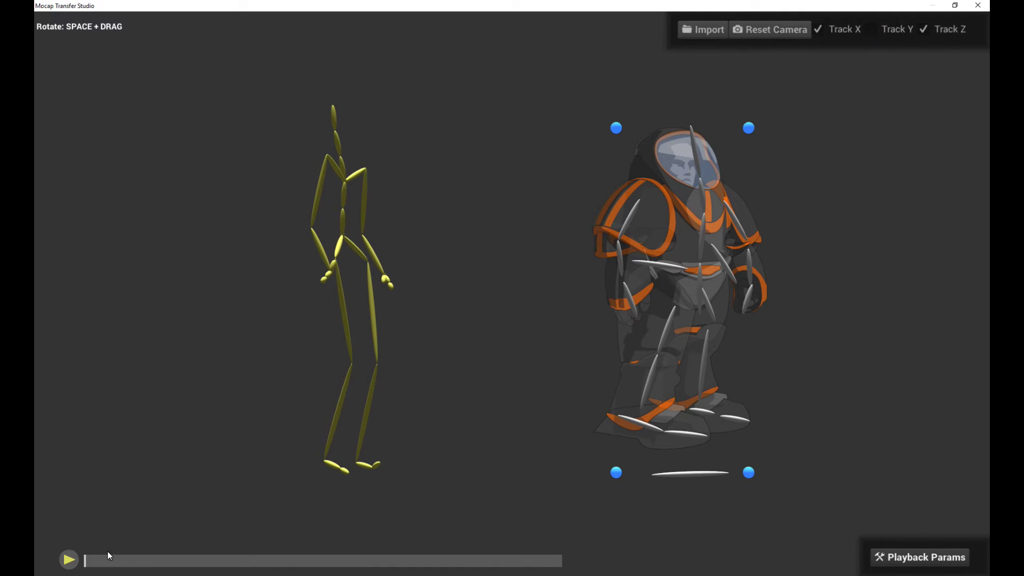
{"action": "left_click", "coordinate": [67, 562]}
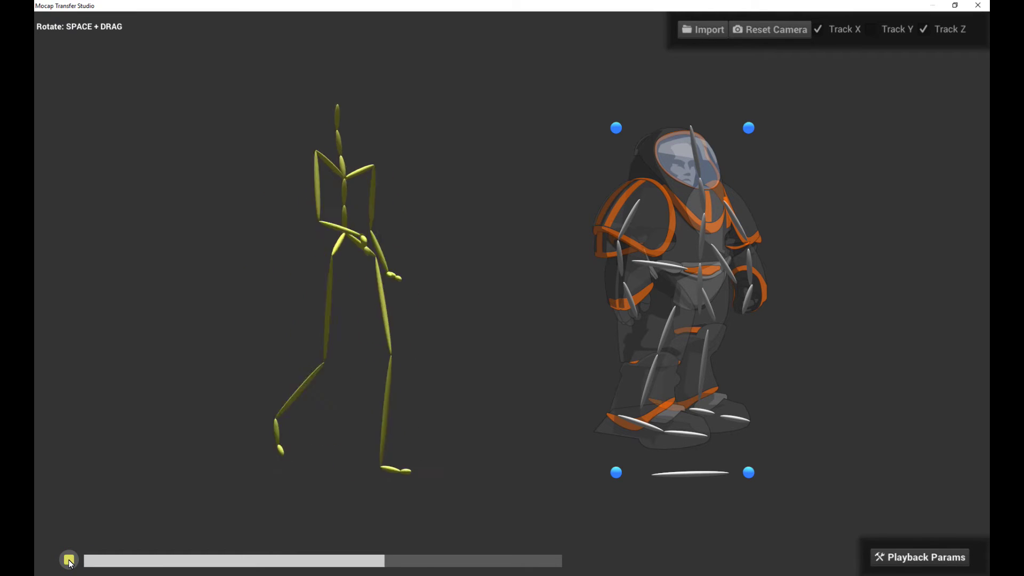
{"action": "left_click", "coordinate": [70, 562]}
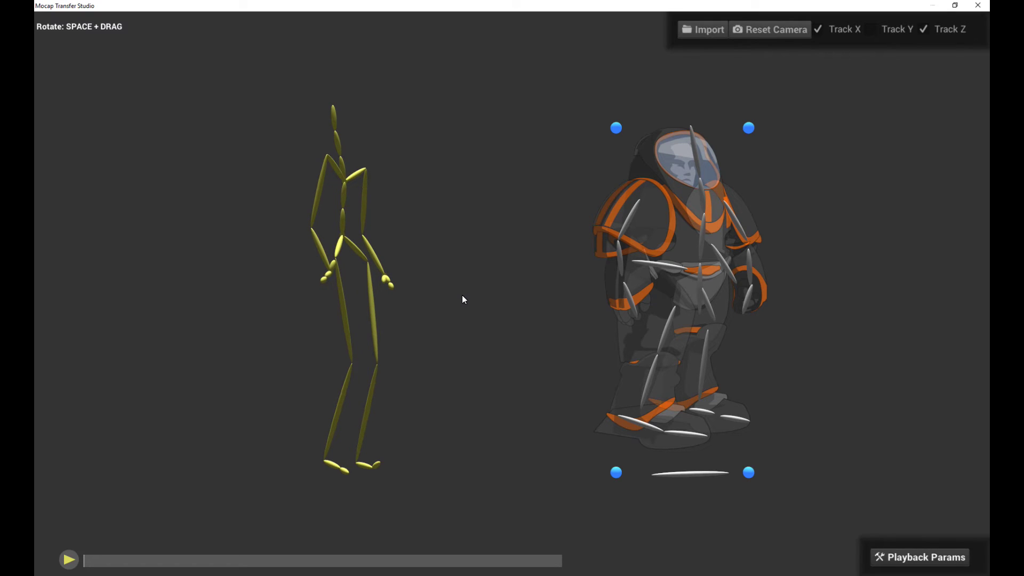
Bind the skeleton's leg bones to suit bones Bone_5 and Bone_6, and its other thigh to Bone_8.
{"action": "left_click", "coordinate": [344, 316]}
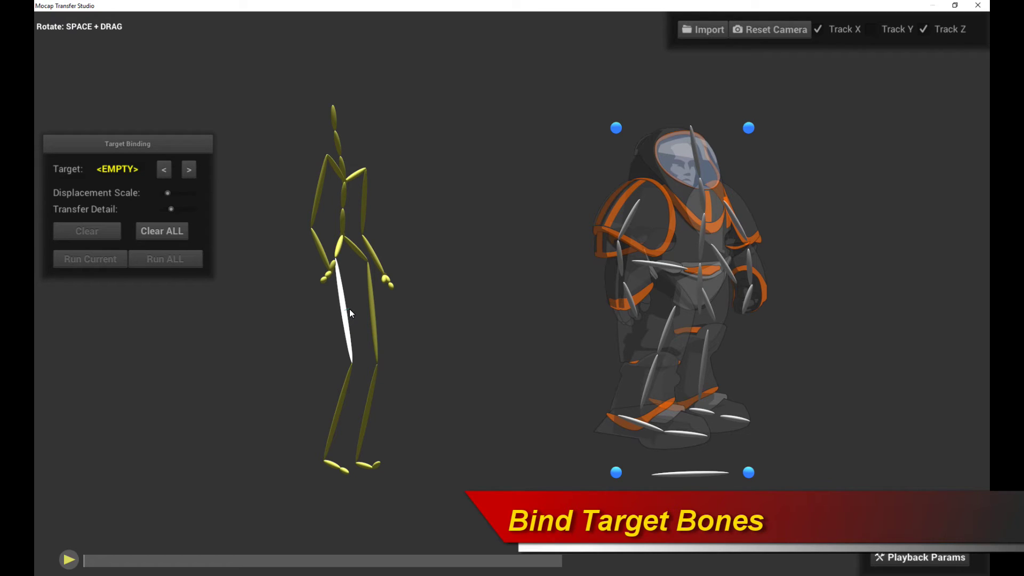
{"action": "left_click_drag", "start_coordinate": [350, 309], "coordinate": [668, 332]}
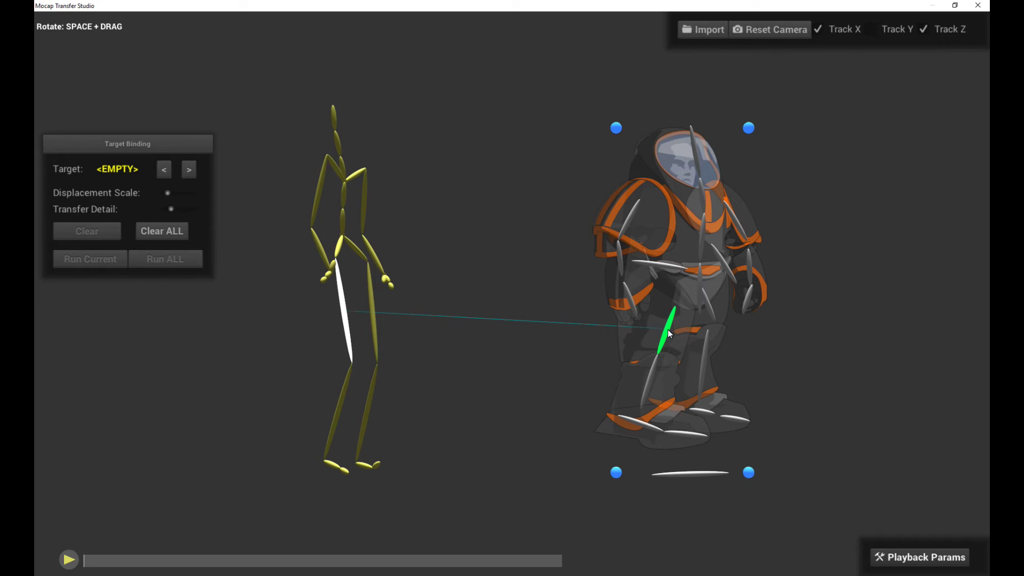
{"action": "left_click", "coordinate": [670, 334]}
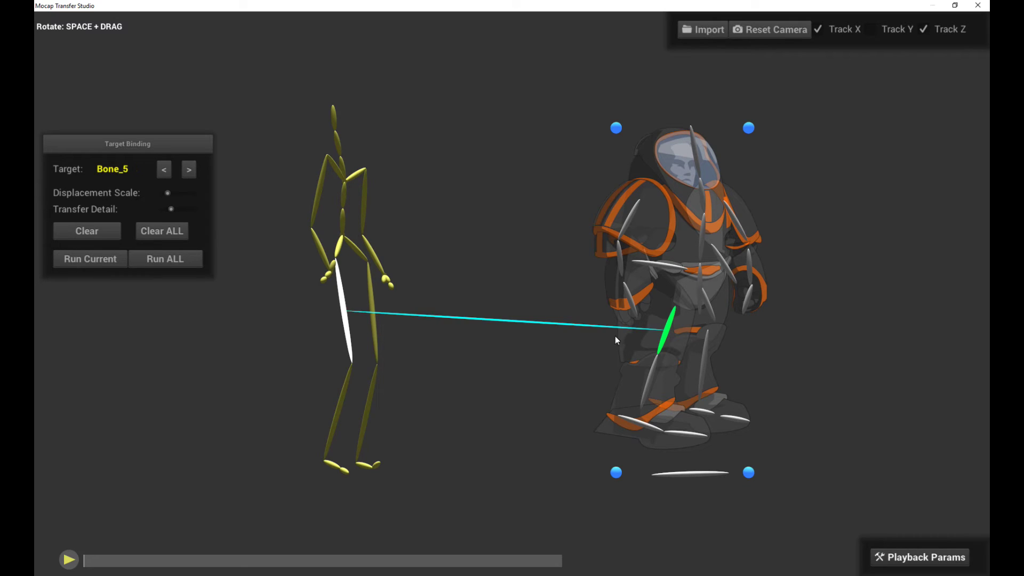
{"action": "left_click", "coordinate": [344, 397]}
{"action": "left_click", "coordinate": [646, 383]}
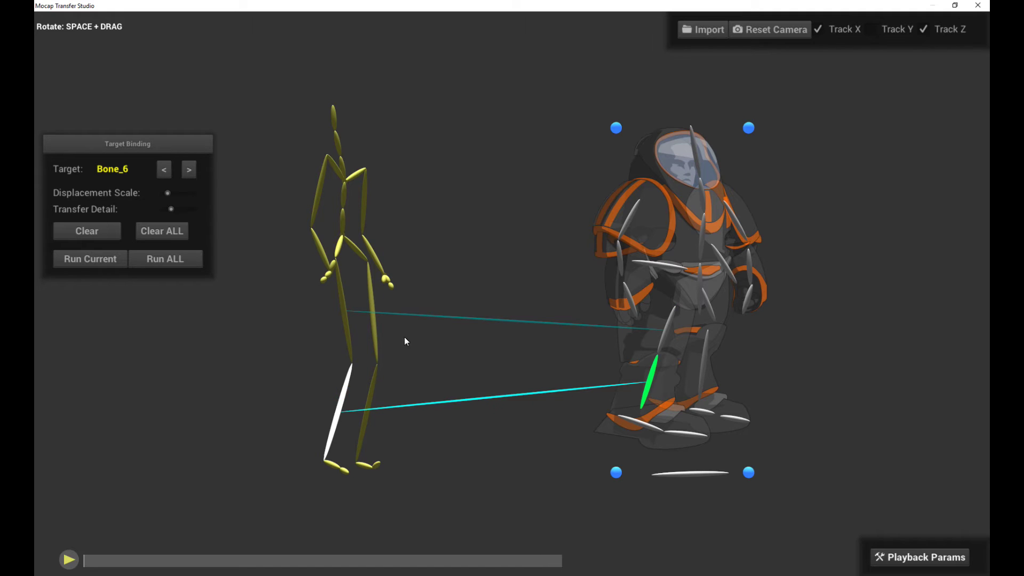
{"action": "left_click", "coordinate": [376, 337]}
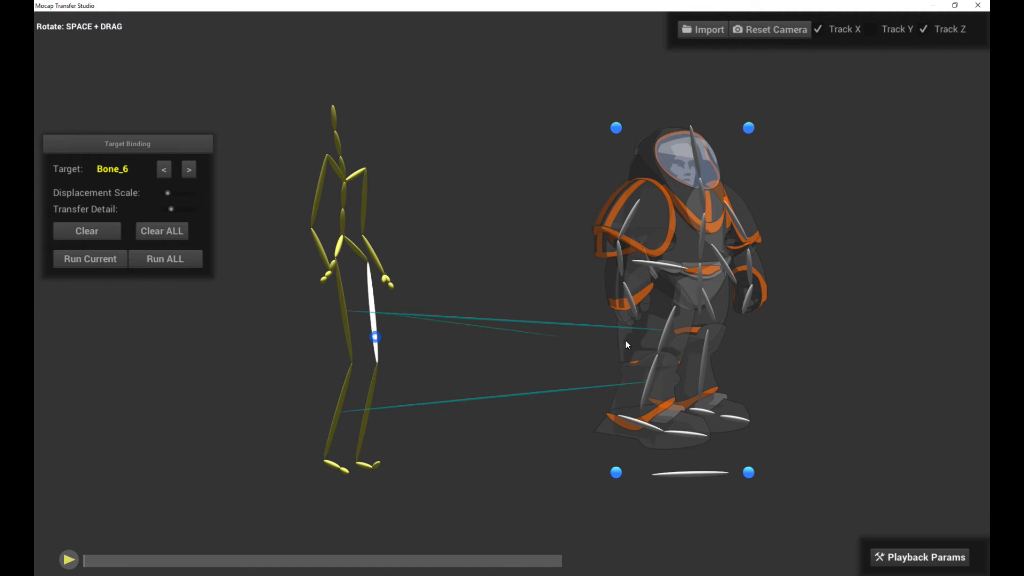
{"action": "left_click", "coordinate": [710, 308]}
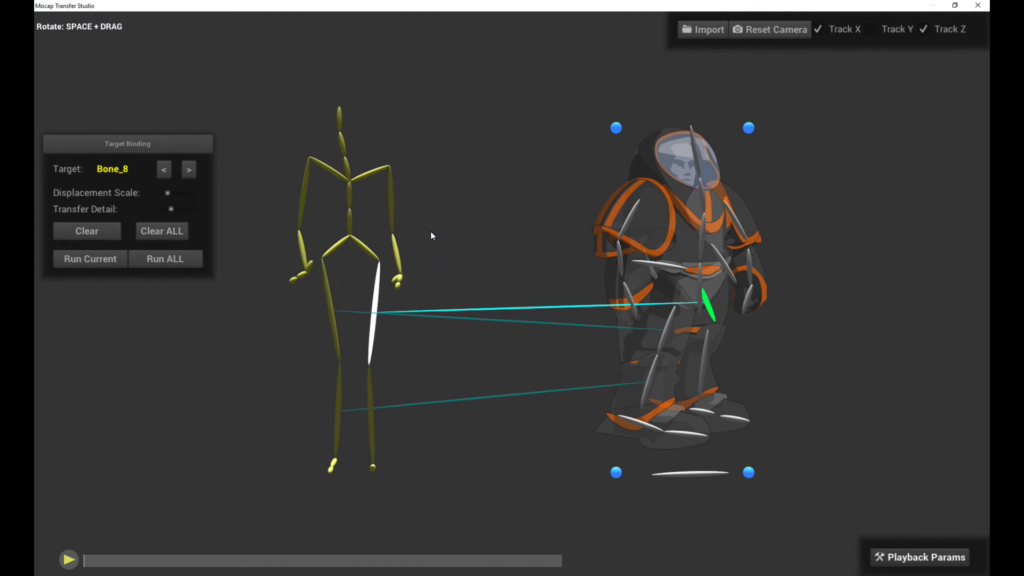
Bind the skeleton's shin, foot and toe to the matching suit leg and foot bones.
{"action": "left_click", "coordinate": [366, 395]}
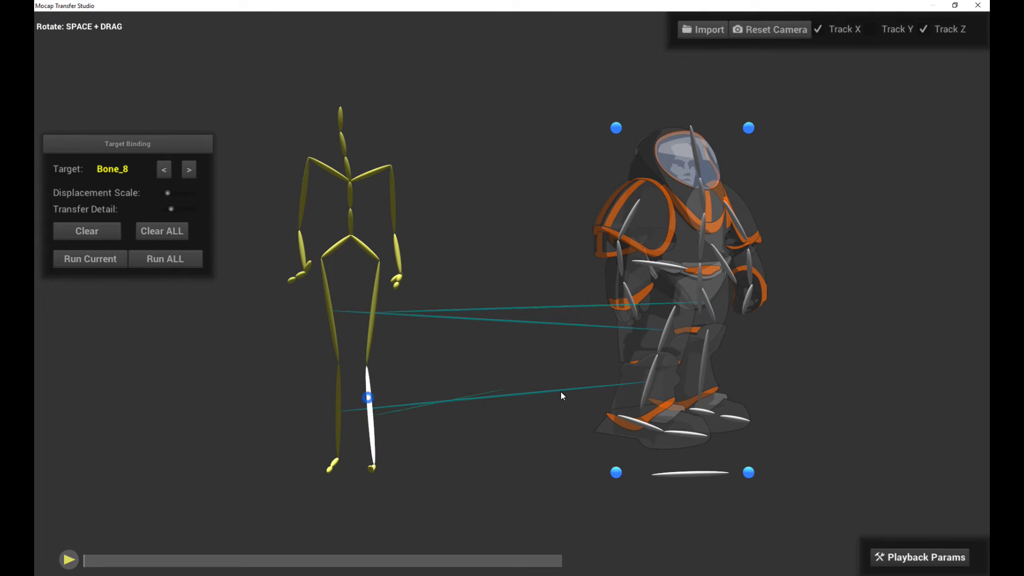
{"action": "left_click", "coordinate": [705, 367]}
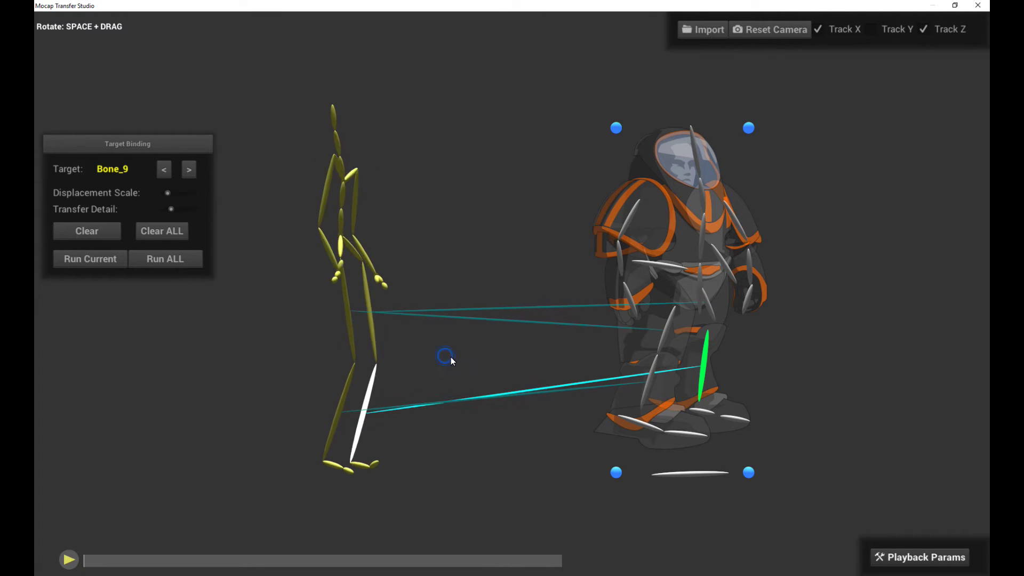
{"action": "left_click", "coordinate": [336, 464]}
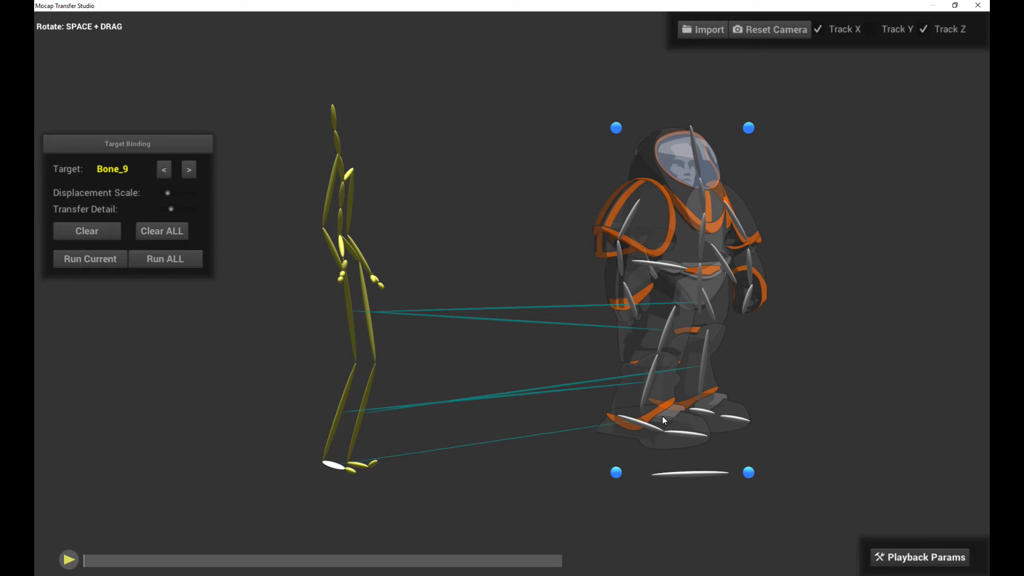
{"action": "left_click", "coordinate": [644, 421]}
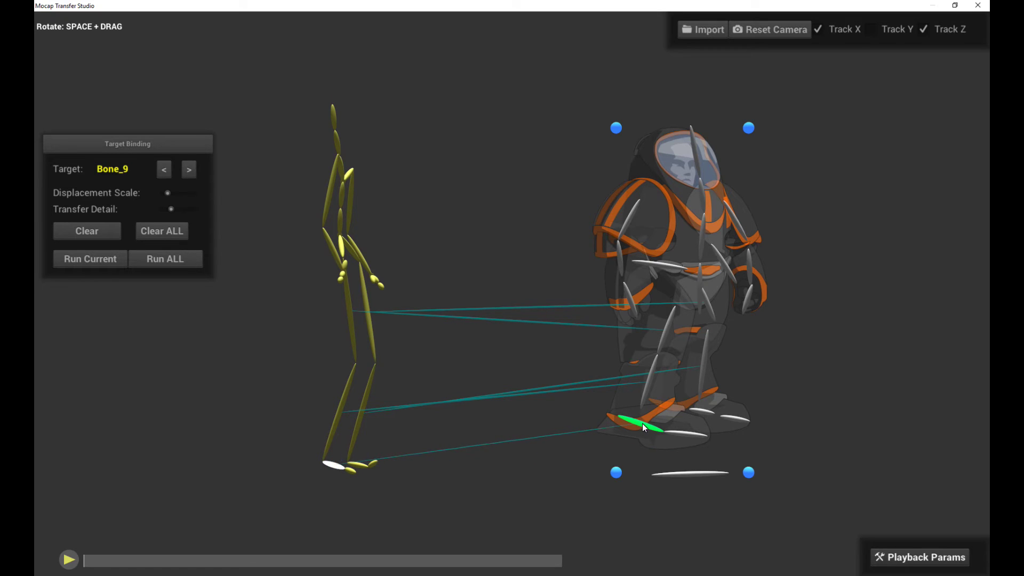
{"action": "left_click", "coordinate": [361, 467]}
{"action": "left_click", "coordinate": [705, 413]}
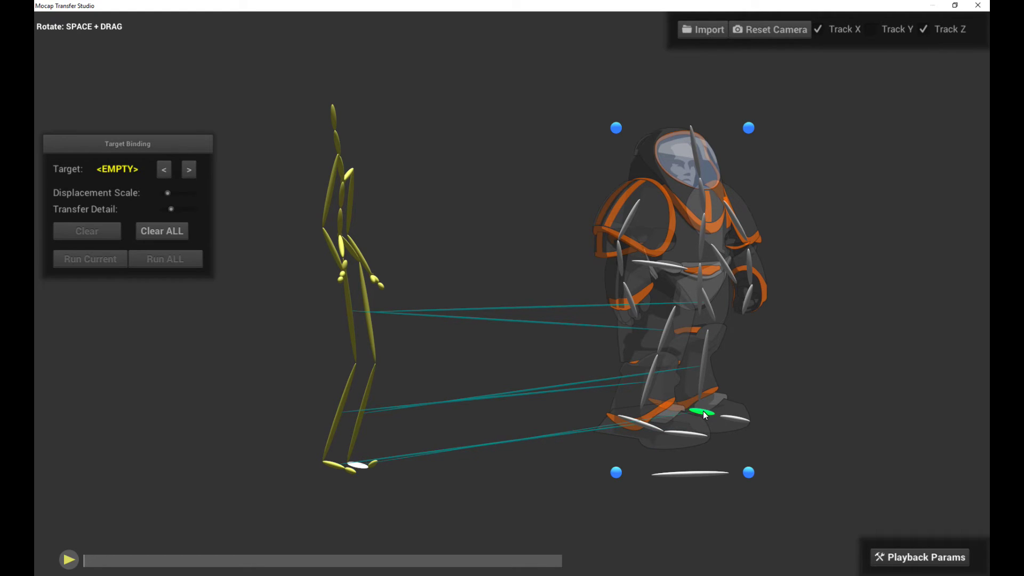
{"action": "left_click", "coordinate": [704, 413]}
Orbit the view and turn the mocap skeleton to face the camera.
{"action": "mouse_move", "coordinate": [608, 306]}
{"action": "left_mouse_down"}
{"action": "mouse_move", "coordinate": [567, 337]}
{"action": "mouse_move", "coordinate": [666, 294]}
{"action": "mouse_move", "coordinate": [565, 319]}
{"action": "mouse_move", "coordinate": [617, 321]}
{"action": "mouse_move", "coordinate": [592, 306]}
{"action": "mouse_move", "coordinate": [603, 301]}
{"action": "left_mouse_up"}
{"action": "scroll", "coordinate": [557, 329], "scroll_direction": "up", "scroll_amount": 3}
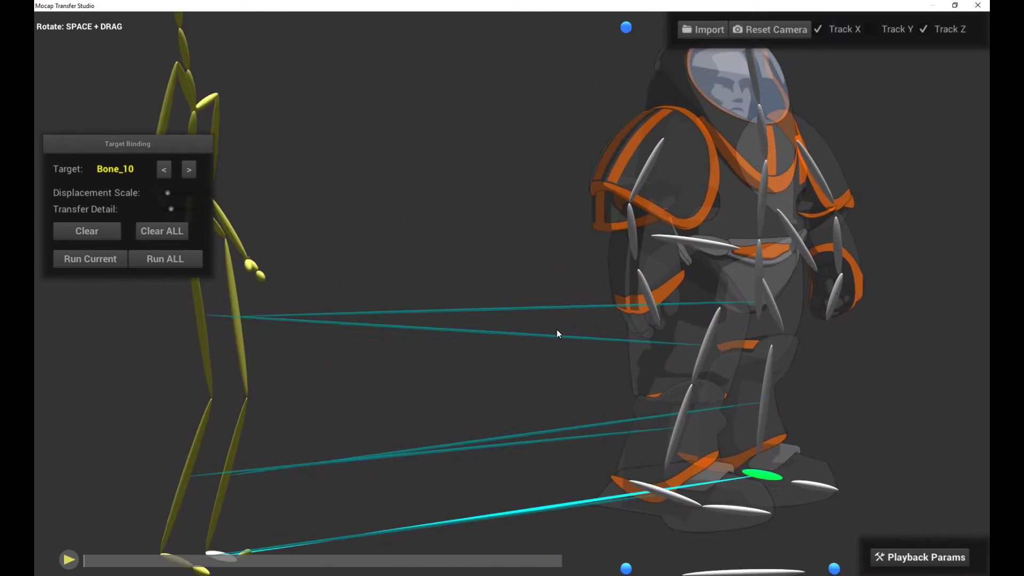
{"action": "scroll", "coordinate": [557, 330], "scroll_direction": "down", "scroll_amount": 5}
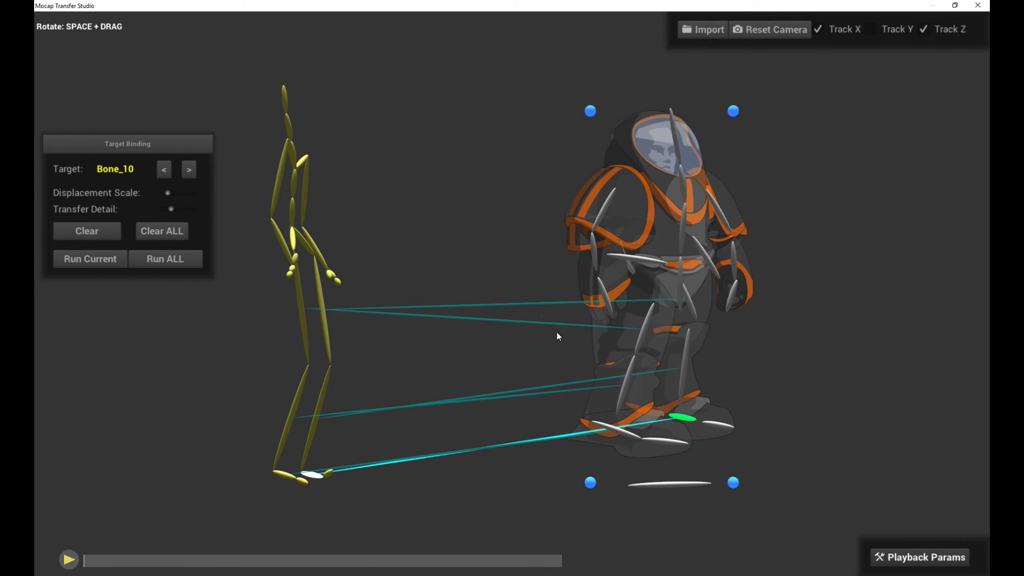
{"action": "left_click", "coordinate": [436, 276]}
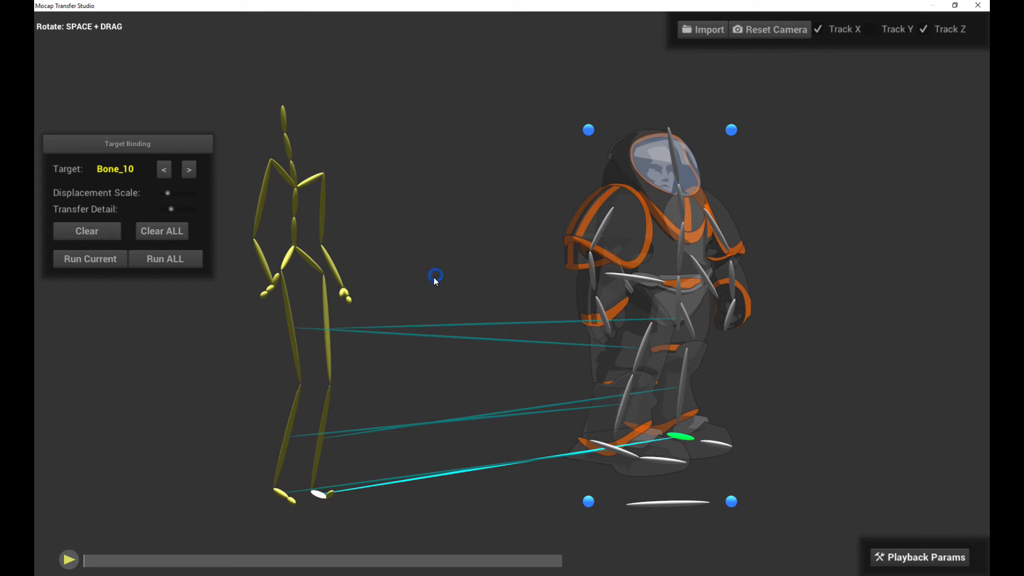
Bind the skeleton's spine, upper spine, neck and both arms to the matching suit bones.
{"action": "left_click_drag", "start_coordinate": [296, 230], "coordinate": [678, 301]}
{"action": "left_click_drag", "start_coordinate": [293, 204], "coordinate": [674, 246]}
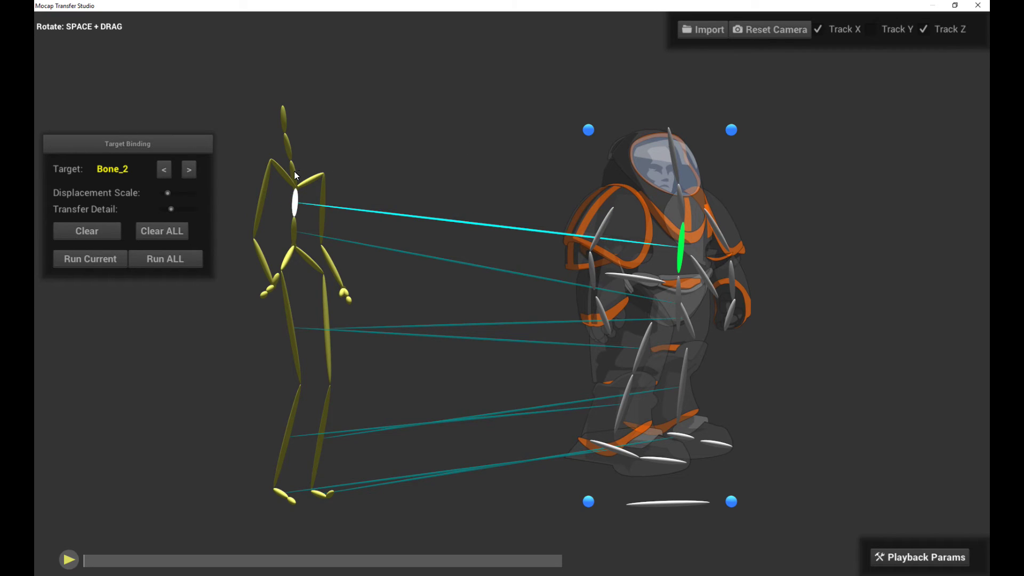
{"action": "left_click_drag", "start_coordinate": [295, 175], "coordinate": [682, 208]}
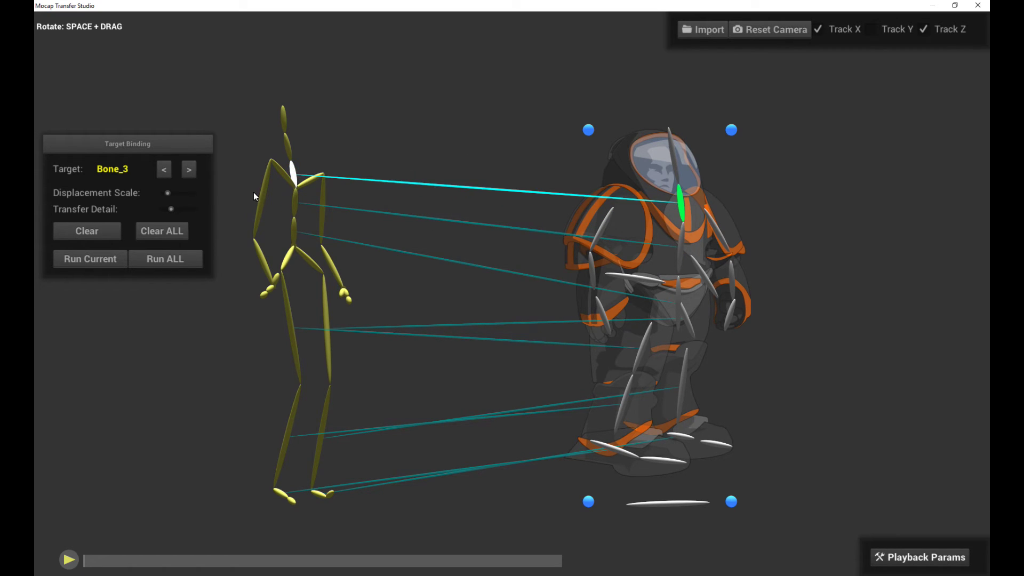
{"action": "left_click_drag", "start_coordinate": [263, 193], "coordinate": [607, 226]}
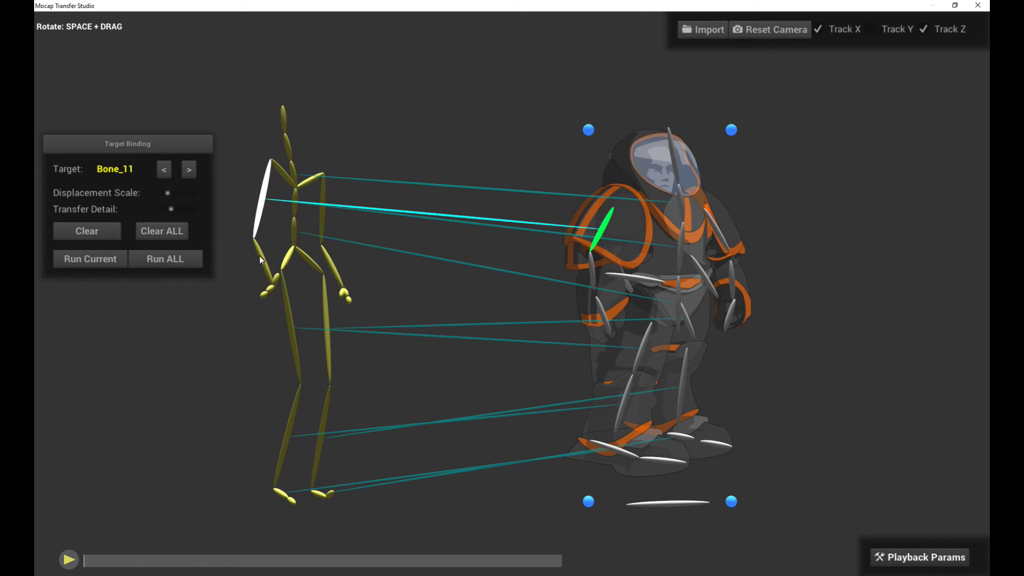
{"action": "left_click_drag", "start_coordinate": [260, 255], "coordinate": [593, 273]}
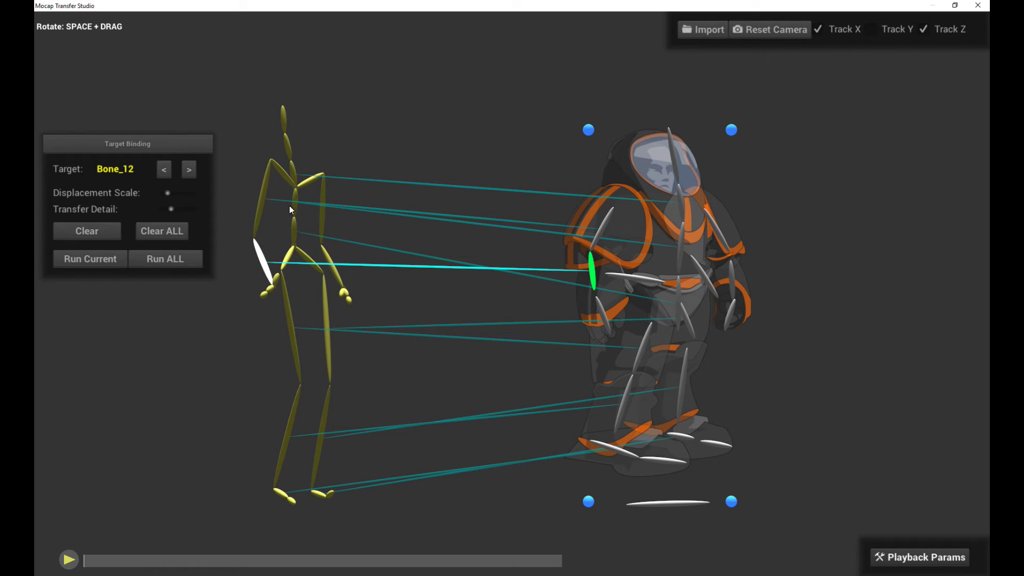
{"action": "left_click_drag", "start_coordinate": [322, 191], "coordinate": [721, 238]}
{"action": "left_click_drag", "start_coordinate": [336, 275], "coordinate": [587, 288]}
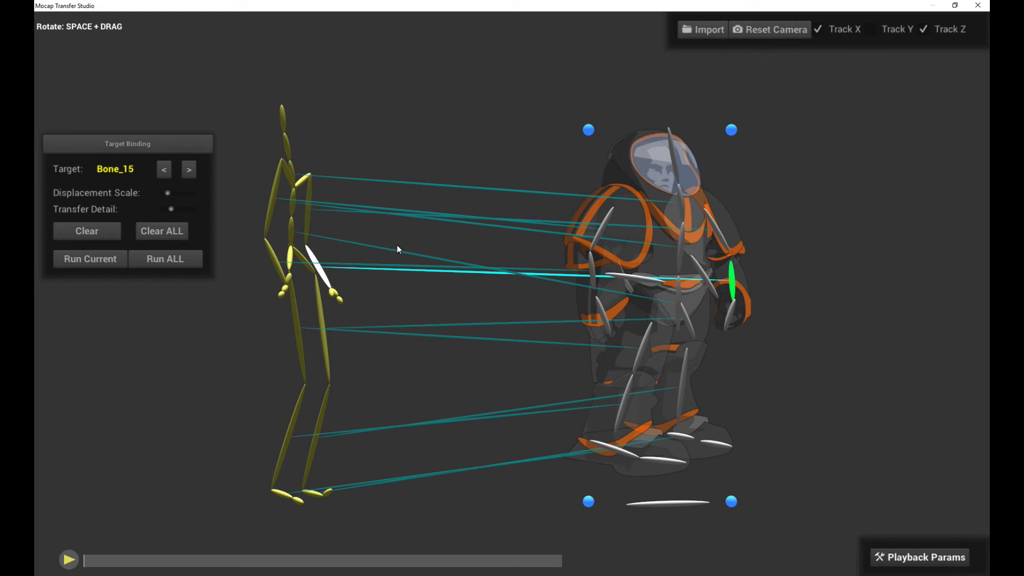
Run ALL to transfer the motion, preview and rewind it, then move the binding panel lower.
{"action": "left_click", "coordinate": [172, 260]}
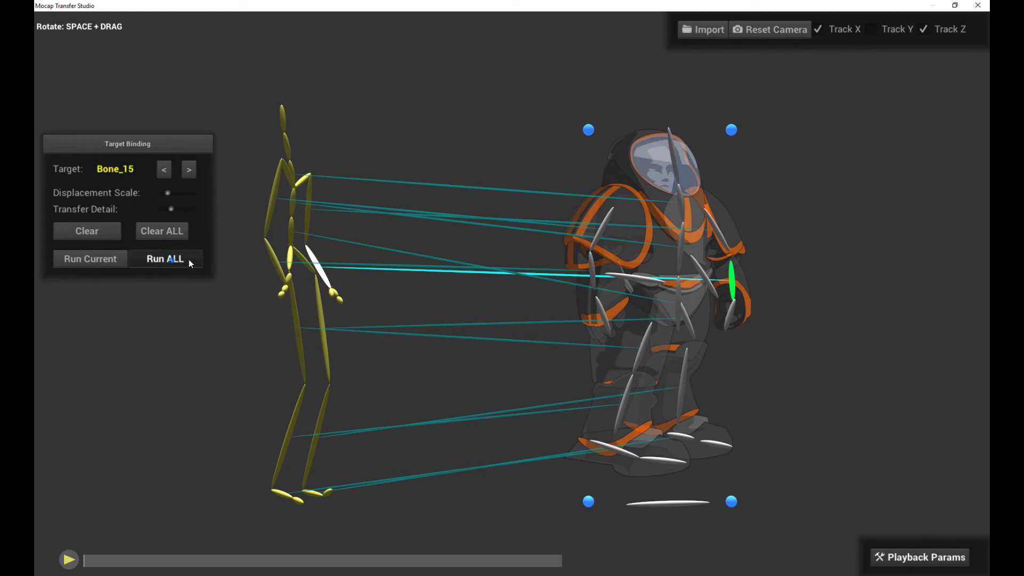
{"action": "left_click", "coordinate": [70, 559]}
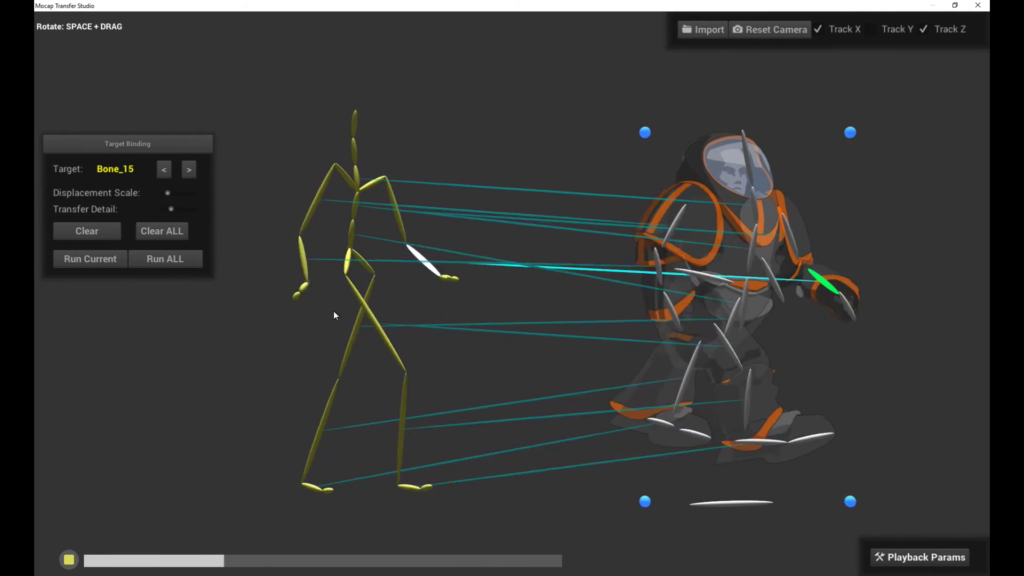
{"action": "left_click", "coordinate": [69, 559]}
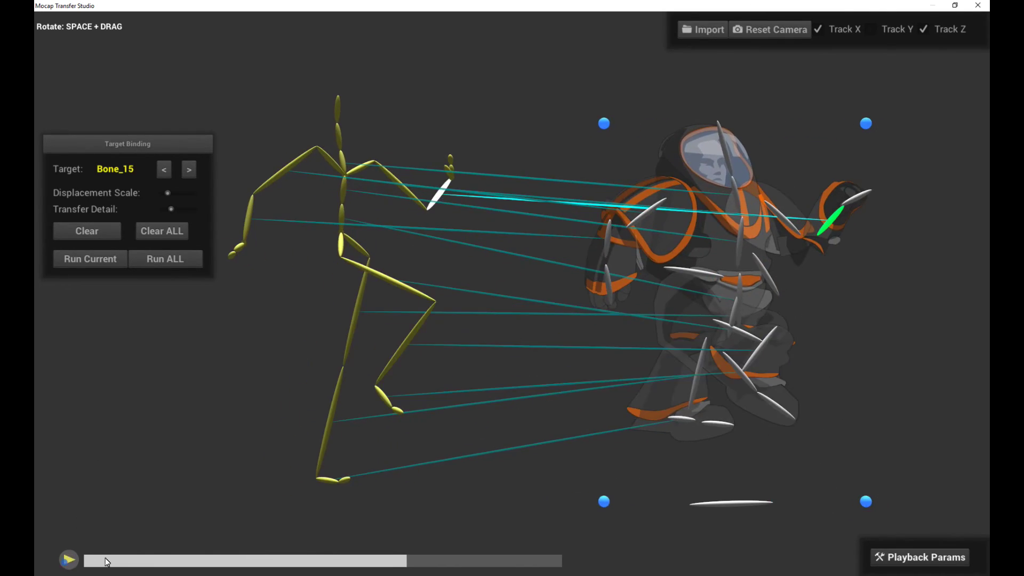
{"action": "left_click_drag", "start_coordinate": [148, 563], "coordinate": [87, 566]}
{"action": "left_click_drag", "start_coordinate": [174, 142], "coordinate": [245, 230]}
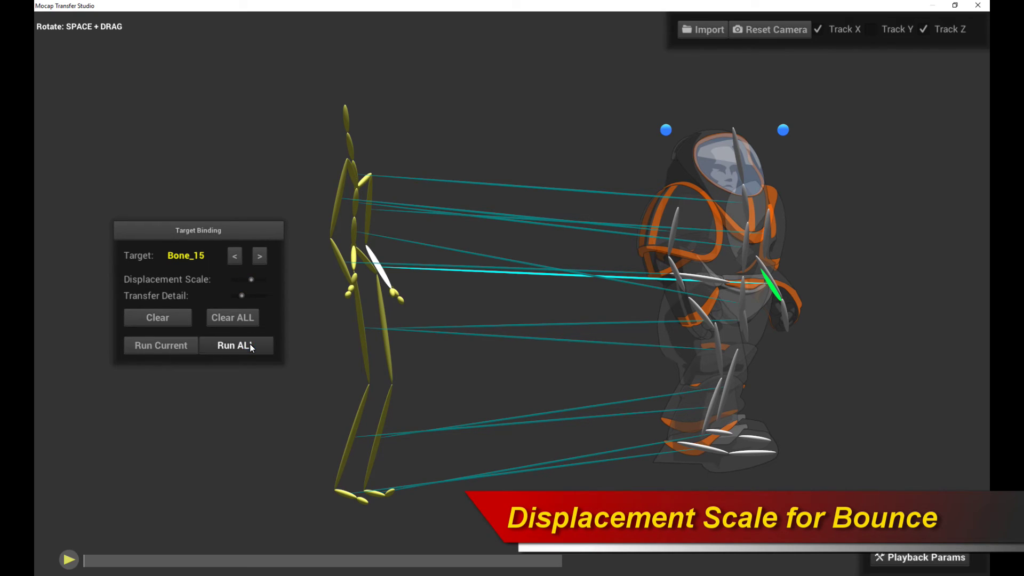
Replay the transferred walk, then stop and rewind it to the start.
{"action": "left_click", "coordinate": [69, 564]}
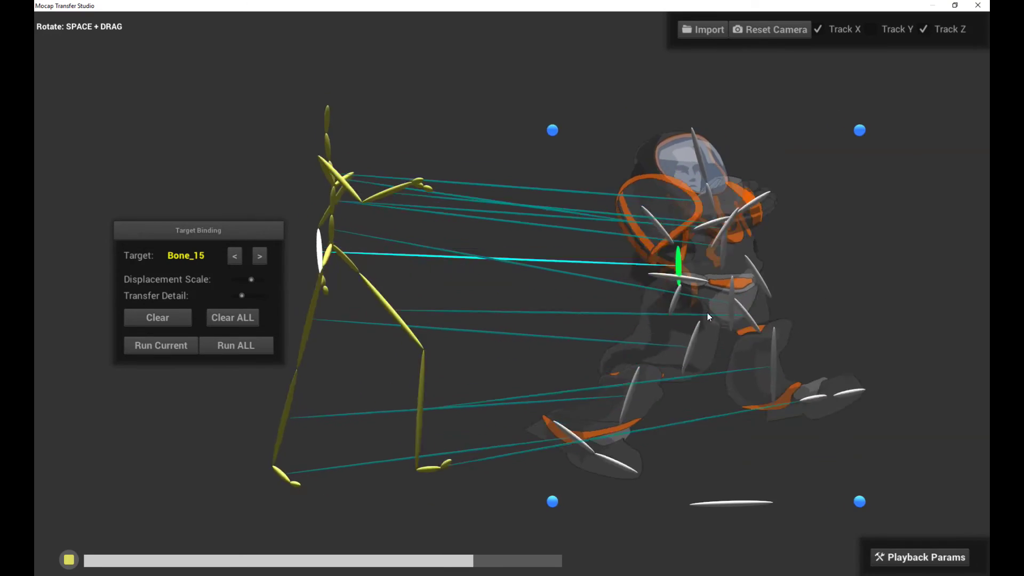
{"action": "left_click", "coordinate": [69, 560]}
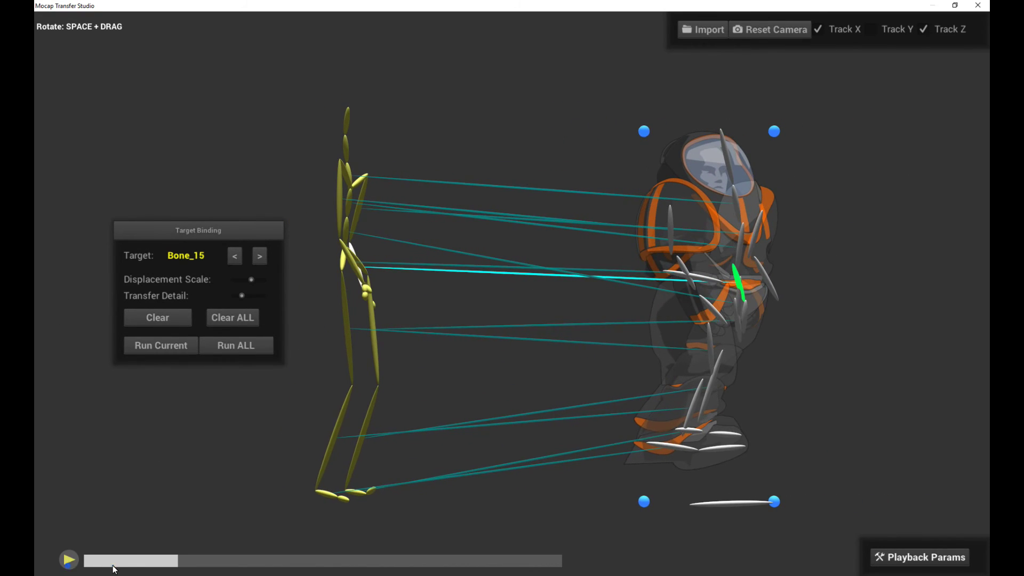
{"action": "left_click", "coordinate": [113, 567]}
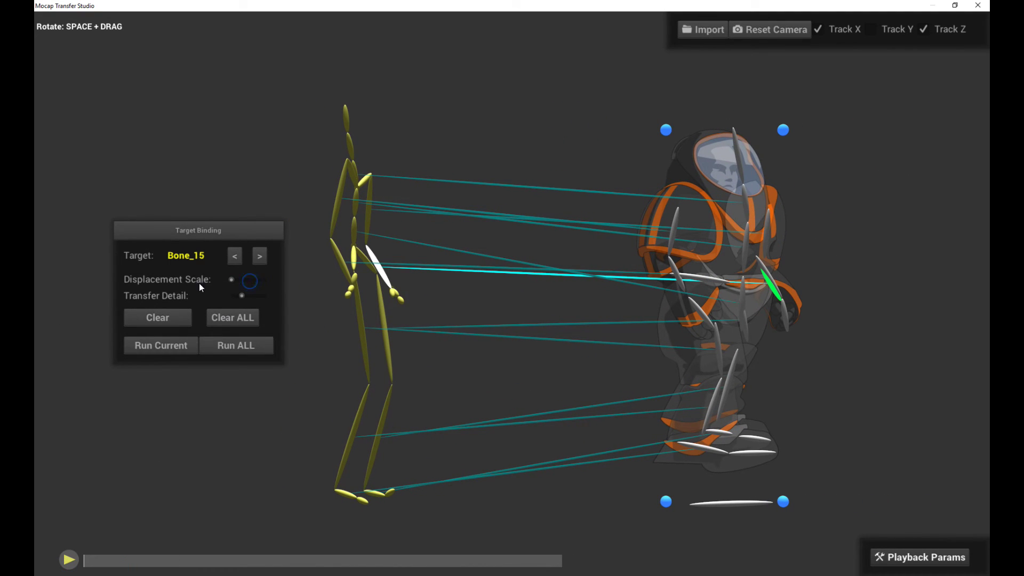
Rerun the transfer on all bones and raise the displacement scale for more bounce.
{"action": "left_click", "coordinate": [243, 344]}
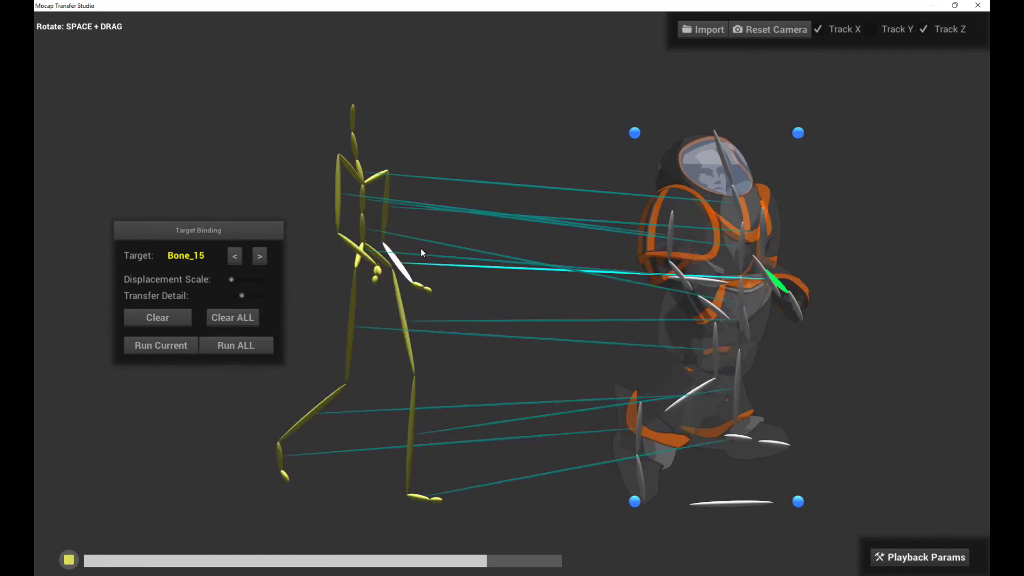
{"action": "key", "text": "space"}
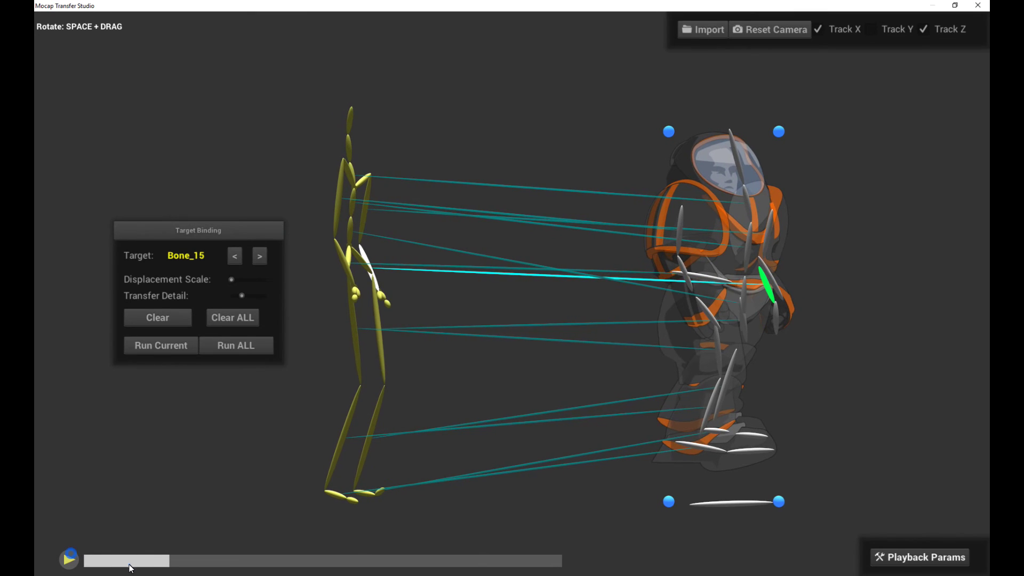
{"action": "left_click_drag", "start_coordinate": [231, 277], "coordinate": [251, 284]}
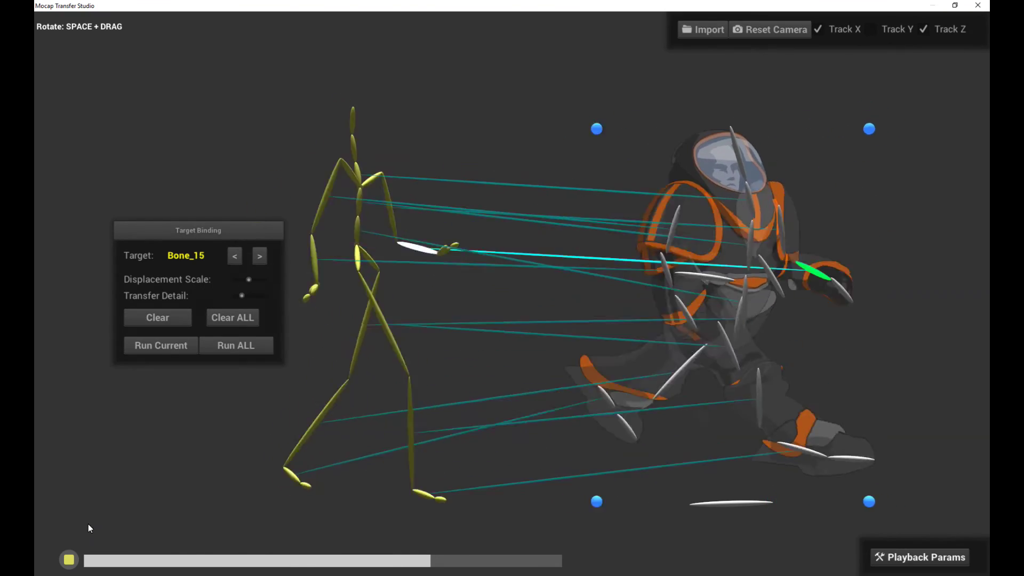
{"action": "left_click", "coordinate": [69, 560]}
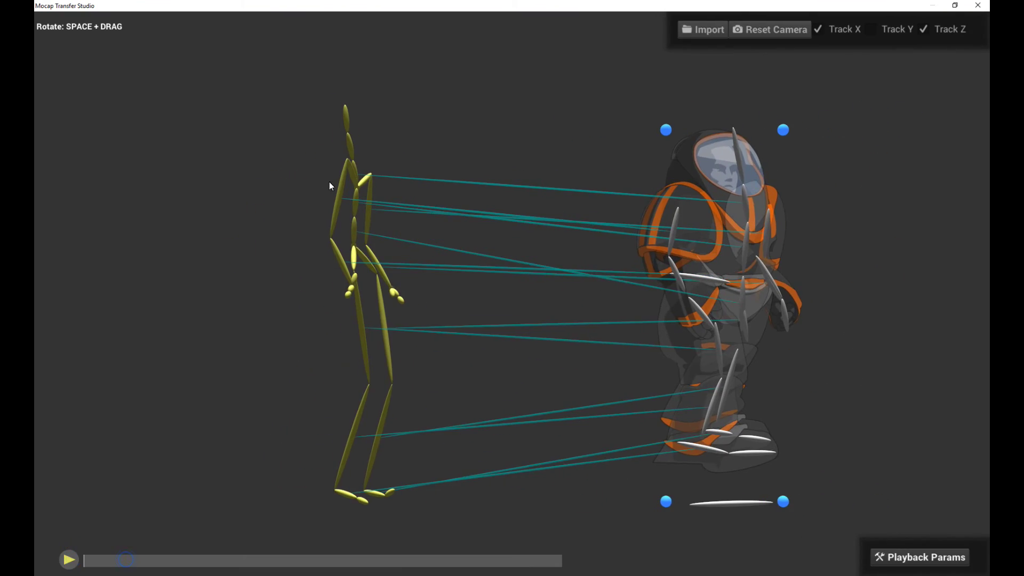
Review the upper-arm bone's binding, then close Mocap Transfer Studio.
{"action": "left_click", "coordinate": [340, 200]}
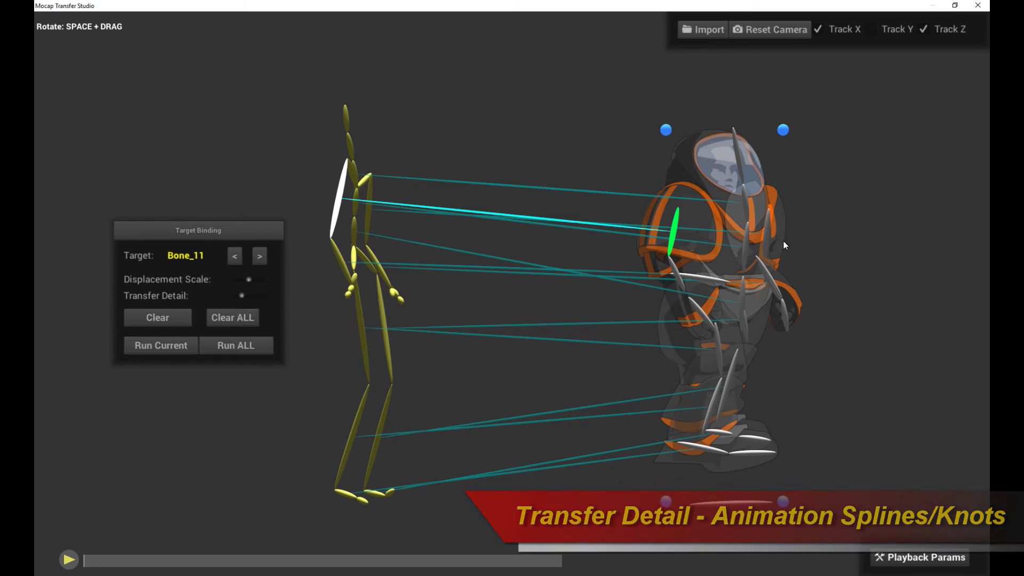
{"action": "left_click", "coordinate": [978, 6]}
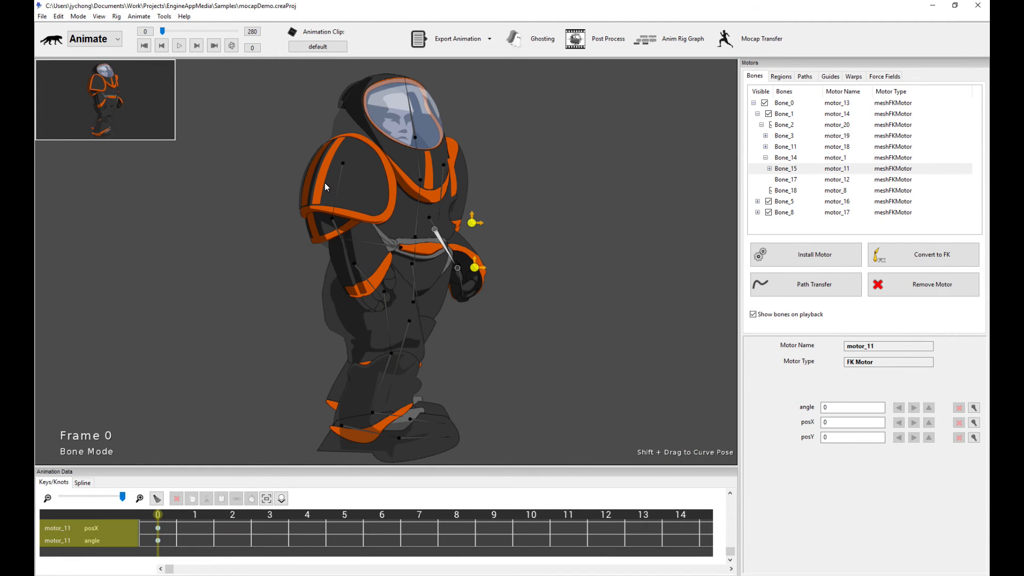
Play and stop the animation, then box-select all the character's bones and clear the selection.
{"action": "key", "text": "space"}
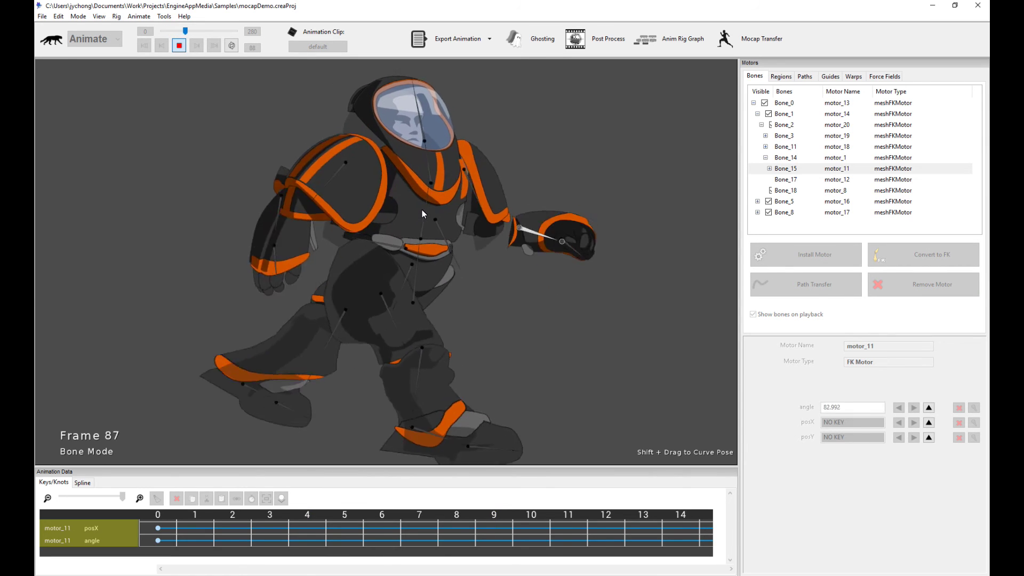
{"action": "key", "text": "space"}
{"action": "left_click", "coordinate": [527, 223]}
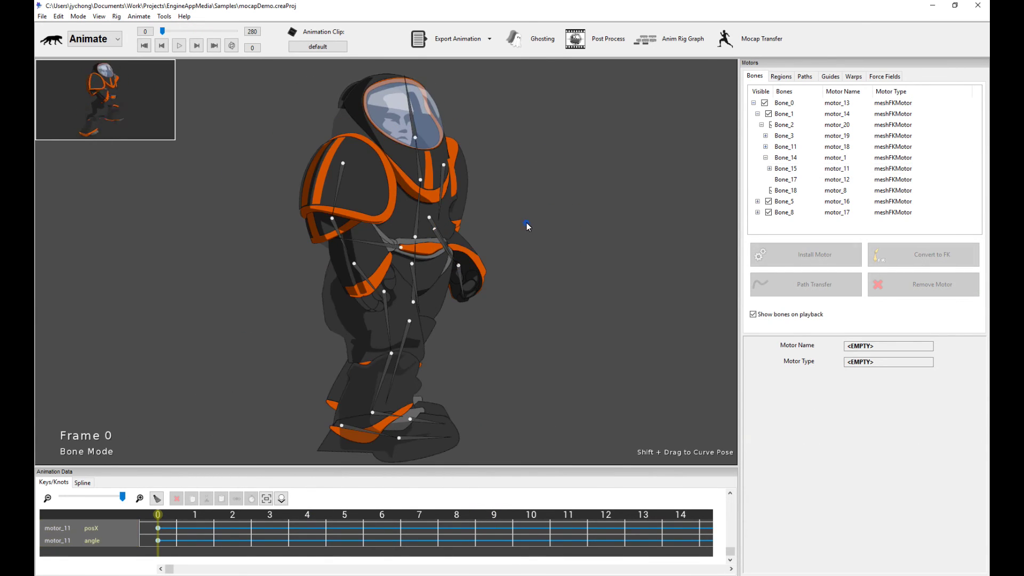
{"action": "left_click_drag", "start_coordinate": [299, 98], "coordinate": [544, 421]}
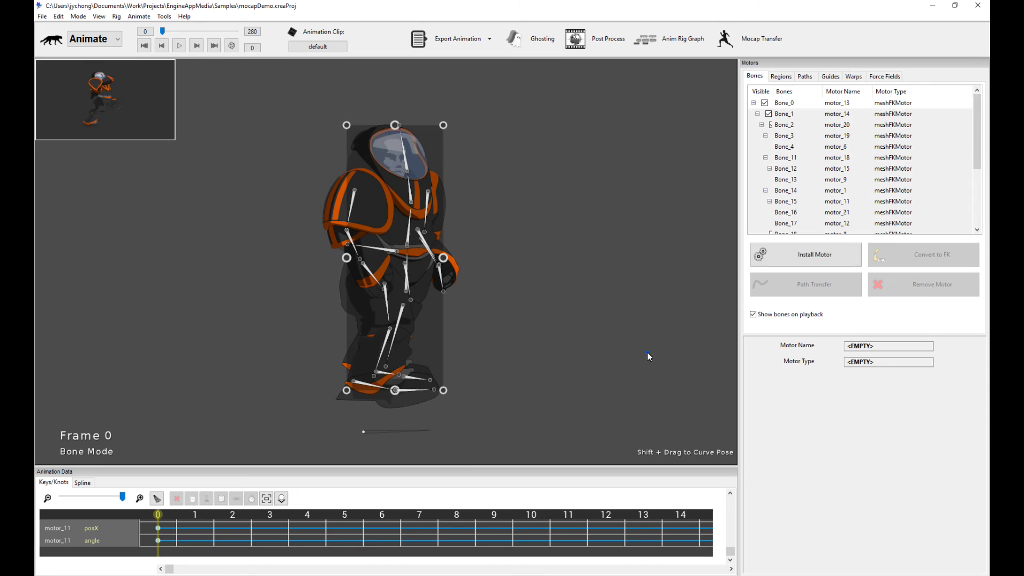
{"action": "left_click", "coordinate": [648, 354]}
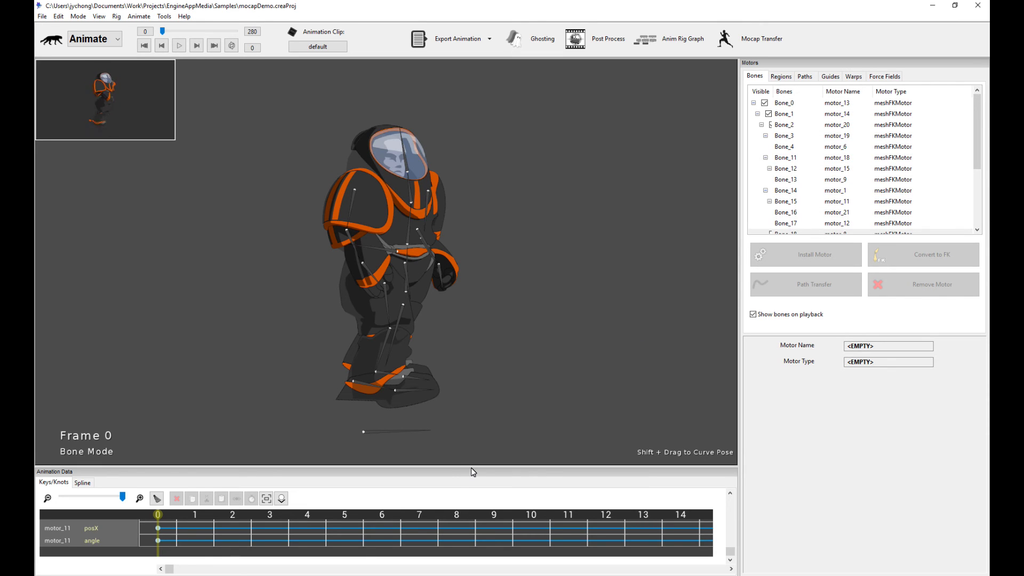
Enlarge the animation data area and zoom the timeline out to show frames 0–30.
{"action": "left_click_drag", "start_coordinate": [471, 468], "coordinate": [449, 319]}
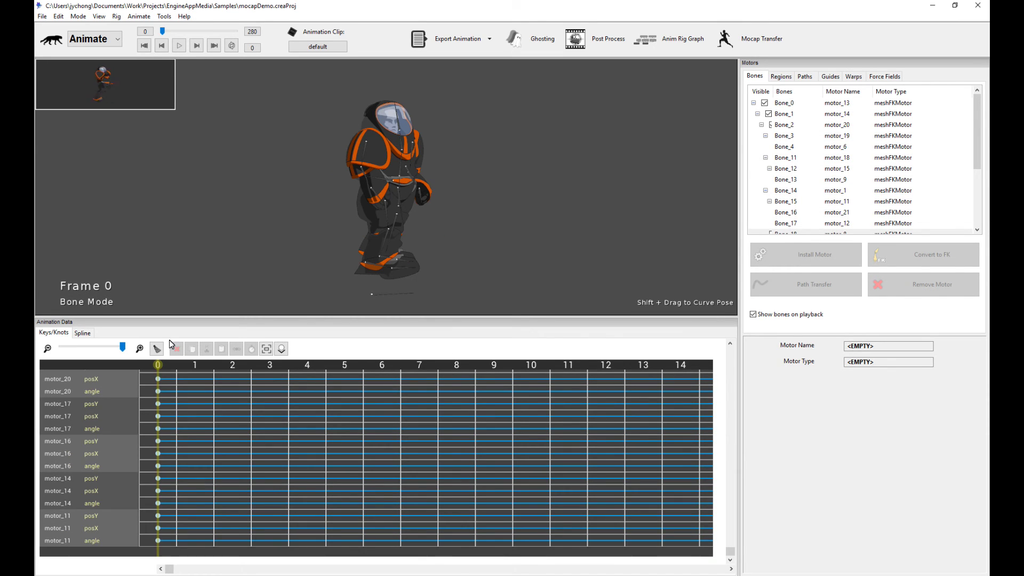
{"action": "left_click_drag", "start_coordinate": [123, 348], "coordinate": [88, 353]}
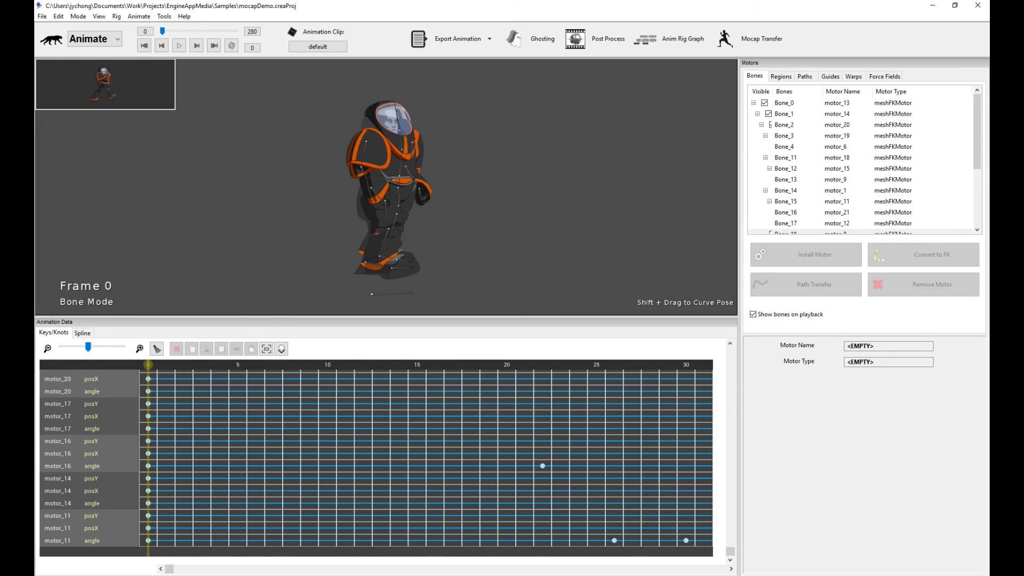
{"action": "mouse_move", "coordinate": [167, 569]}
{"action": "left_mouse_down"}
{"action": "mouse_move", "coordinate": [293, 569]}
{"action": "mouse_move", "coordinate": [169, 570]}
{"action": "left_mouse_up"}
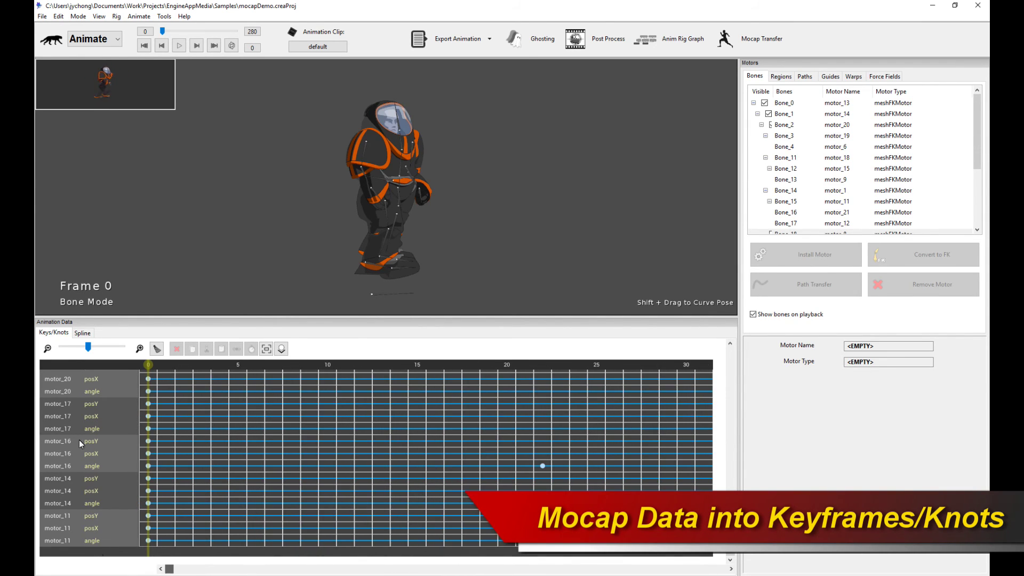
{"action": "left_click", "coordinate": [83, 334]}
Select the leg bone and set the spline Mode to All to show every motor curve.
{"action": "scroll", "coordinate": [461, 249], "scroll_direction": "up", "scroll_amount": 2}
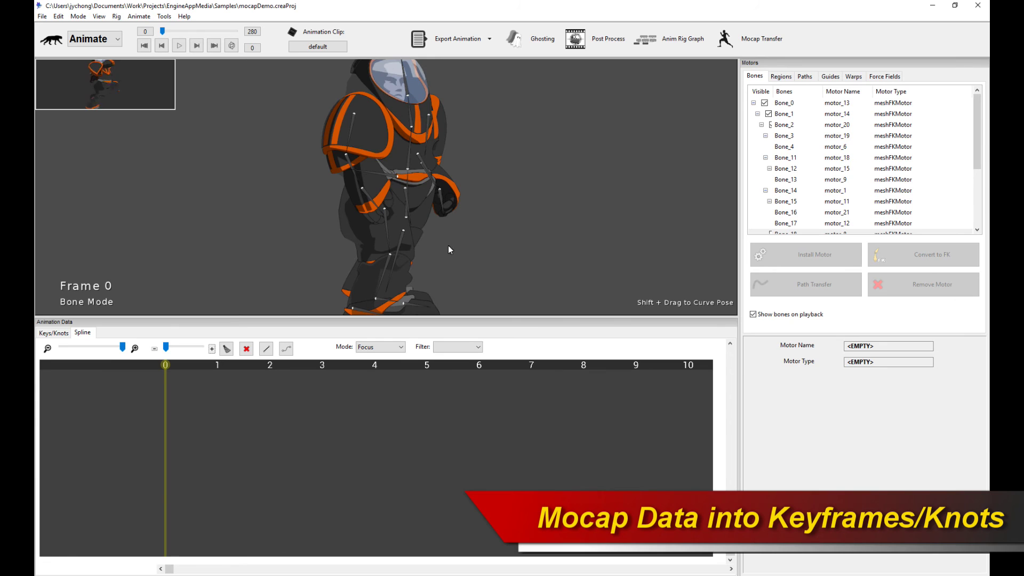
{"action": "left_click", "coordinate": [401, 247]}
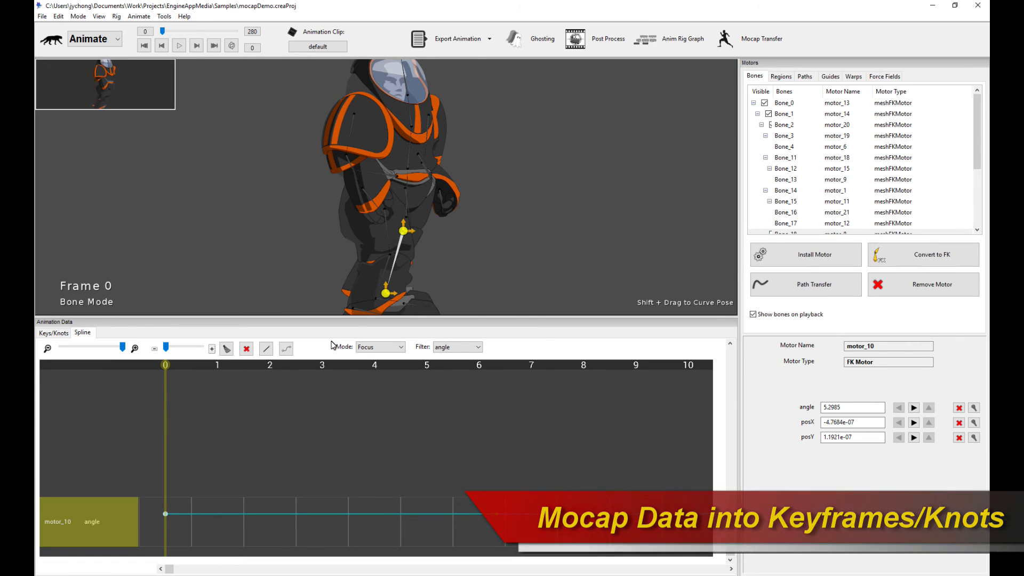
{"action": "left_click", "coordinate": [380, 347]}
{"action": "left_click", "coordinate": [373, 338]}
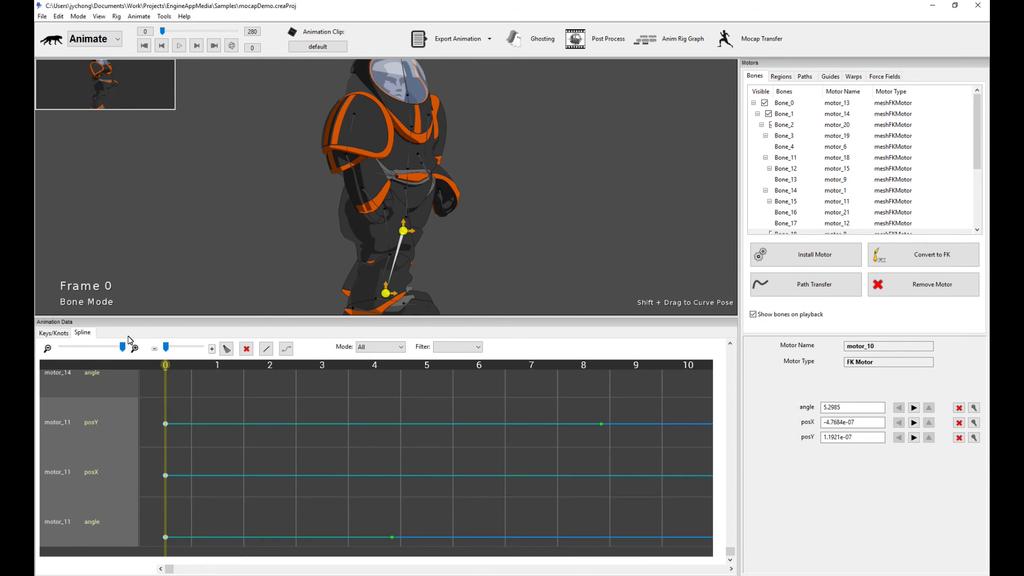
Zoom out and scroll the spline timeline to inspect the curves, then return to keyframes.
{"action": "left_click_drag", "start_coordinate": [124, 349], "coordinate": [67, 356]}
{"action": "left_click_drag", "start_coordinate": [168, 570], "coordinate": [414, 568]}
{"action": "scroll", "coordinate": [552, 475], "scroll_direction": "up", "scroll_amount": 5}
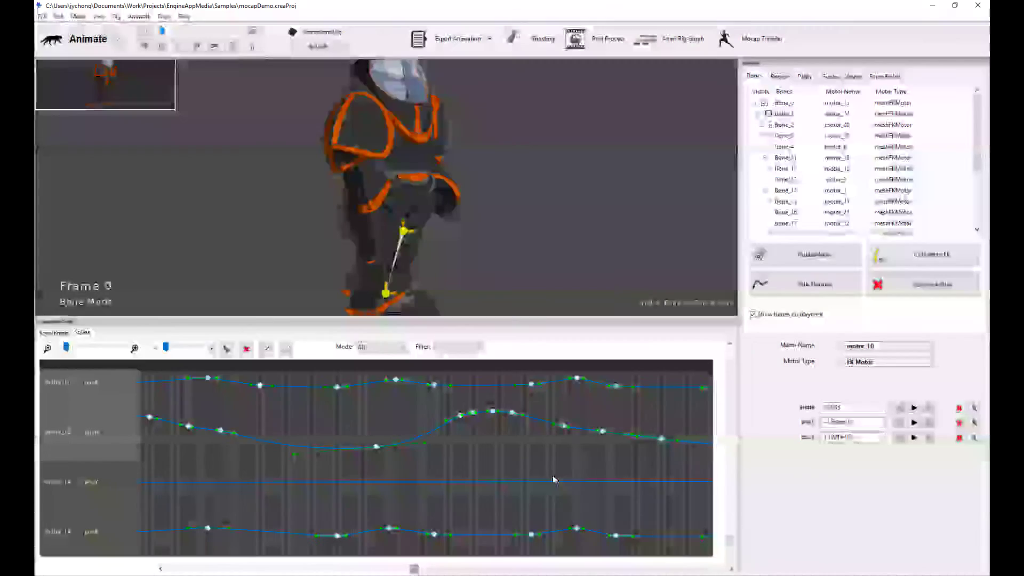
{"action": "scroll", "coordinate": [553, 476], "scroll_direction": "down", "scroll_amount": 5}
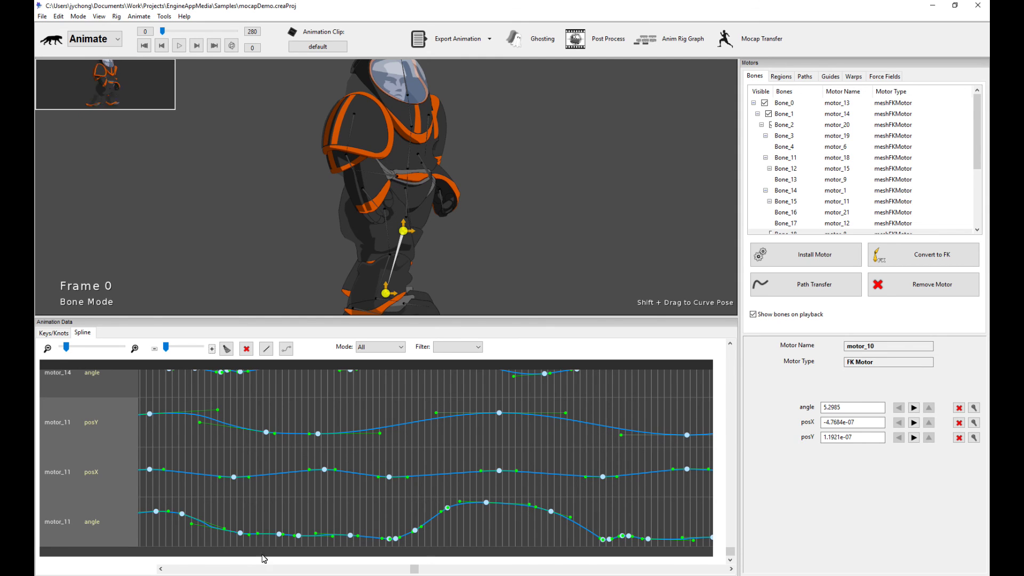
{"action": "left_click_drag", "start_coordinate": [414, 569], "coordinate": [170, 569]}
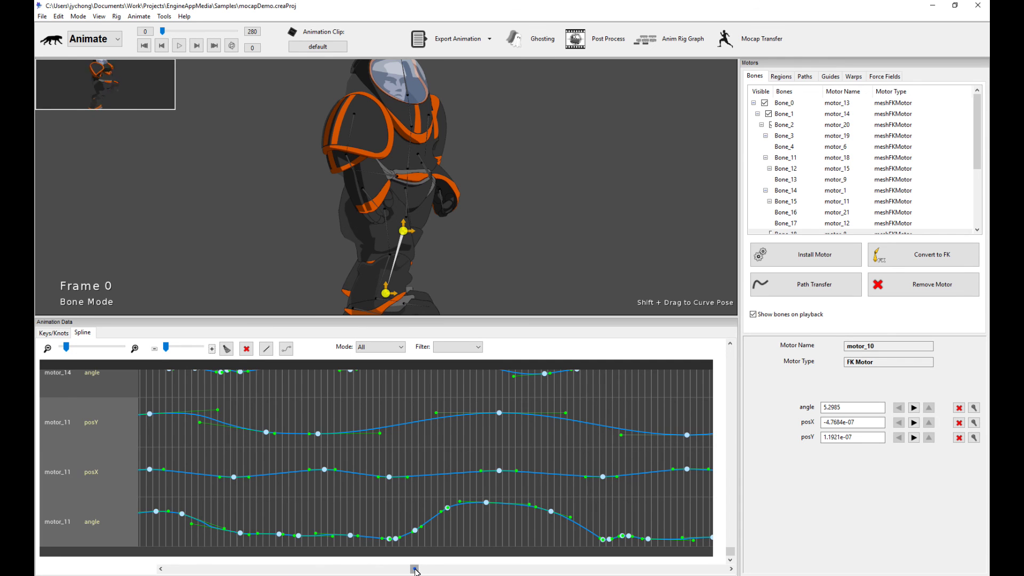
{"action": "left_click_drag", "start_coordinate": [413, 569], "coordinate": [154, 565]}
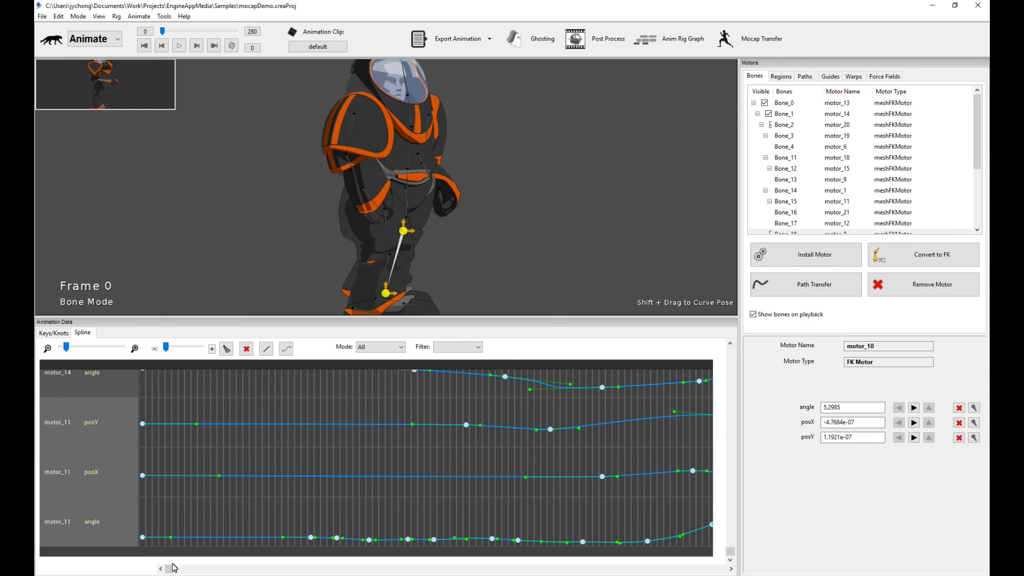
{"action": "left_click_drag", "start_coordinate": [169, 570], "coordinate": [178, 569]}
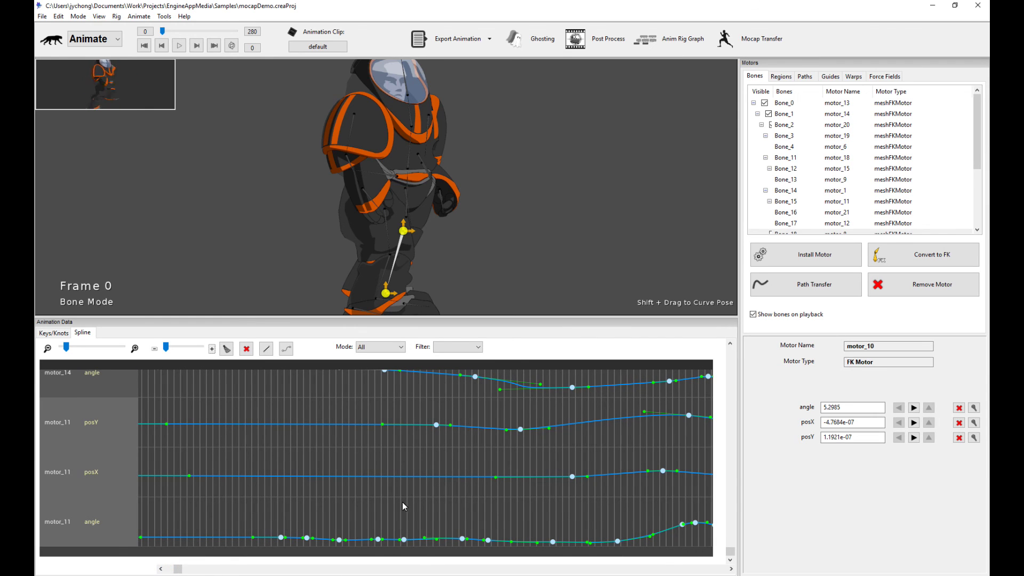
{"action": "scroll", "coordinate": [470, 457], "scroll_direction": "up", "scroll_amount": 3}
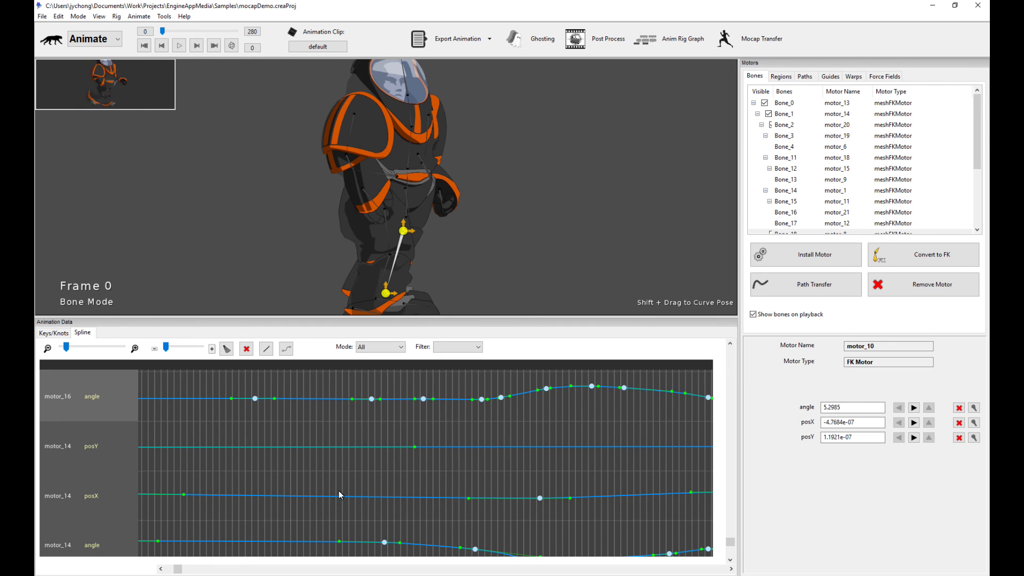
{"action": "left_click_drag", "start_coordinate": [180, 571], "coordinate": [172, 570]}
{"action": "scroll", "coordinate": [522, 436], "scroll_direction": "down", "scroll_amount": 3}
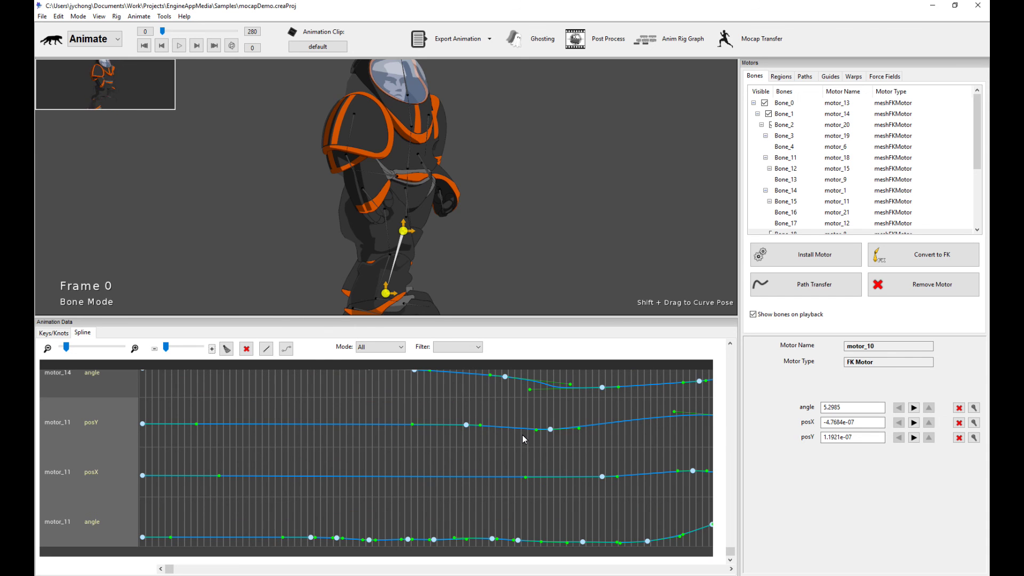
{"action": "left_click", "coordinate": [53, 333]}
Deselect the leg bone in the keyframe grid and reopen Mocap Transfer Studio.
{"action": "scroll", "coordinate": [571, 428], "scroll_direction": "up", "scroll_amount": 5}
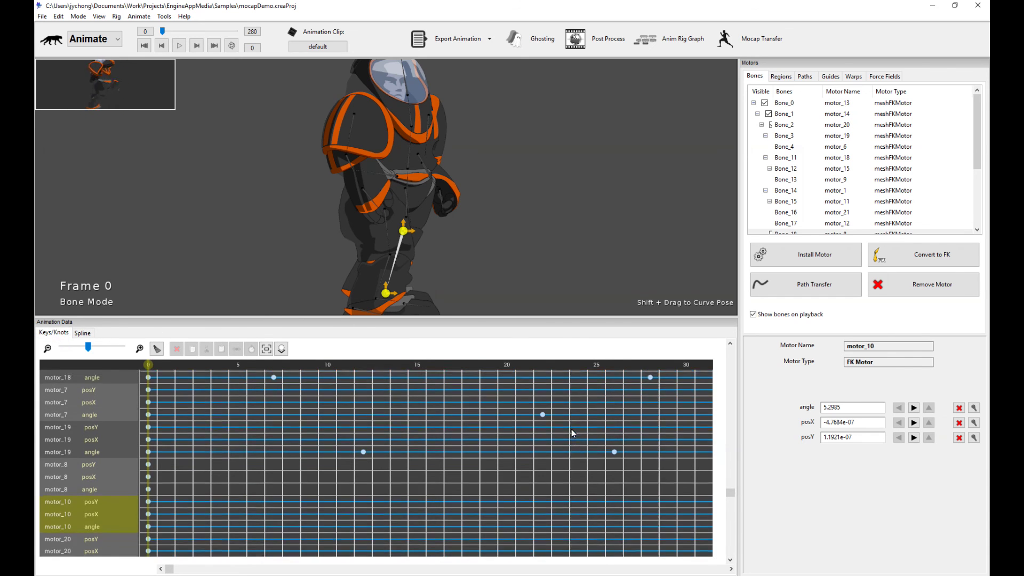
{"action": "scroll", "coordinate": [571, 429], "scroll_direction": "up", "scroll_amount": 10}
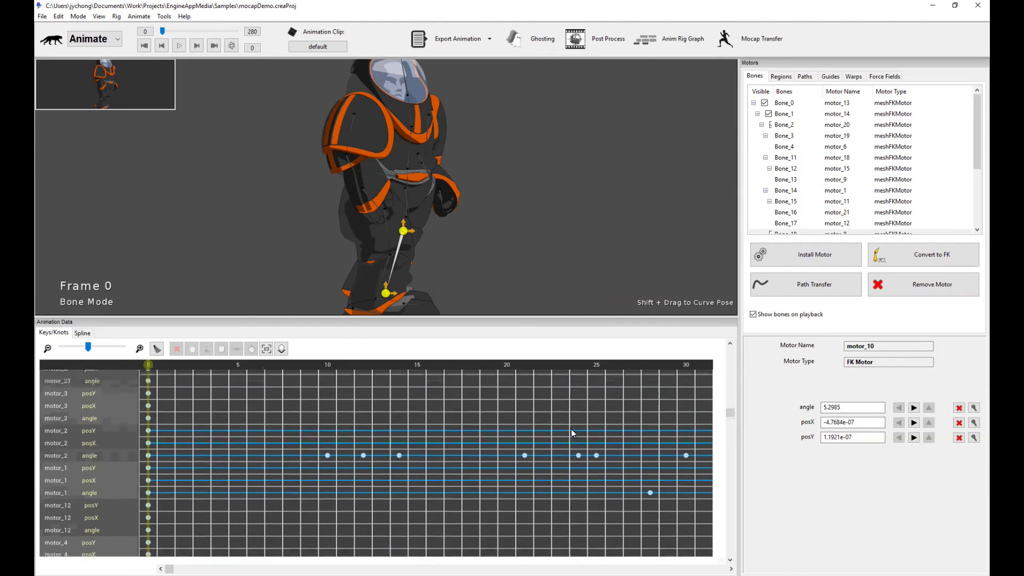
{"action": "scroll", "coordinate": [571, 429], "scroll_direction": "down", "scroll_amount": 15}
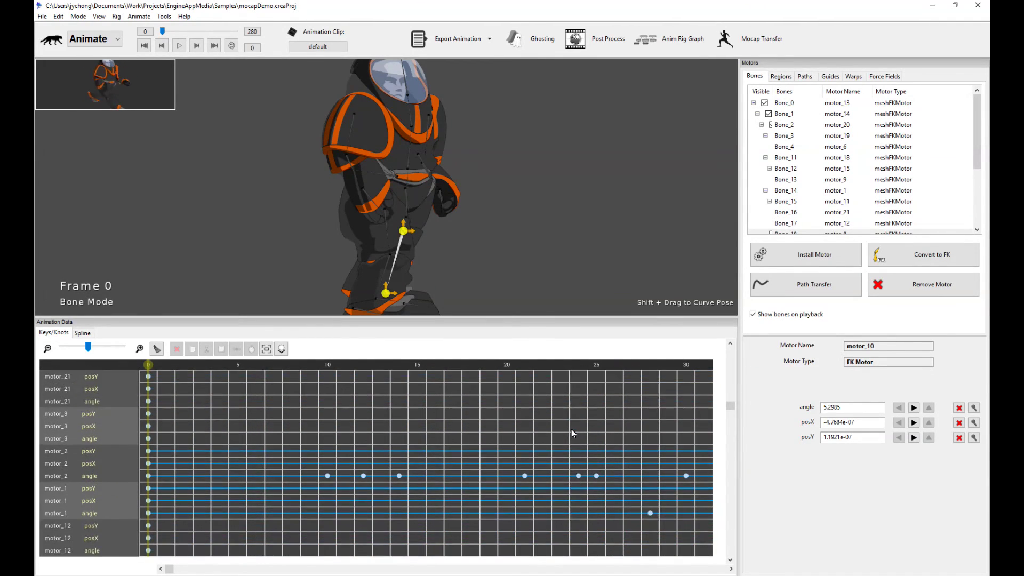
{"action": "left_click", "coordinate": [614, 242]}
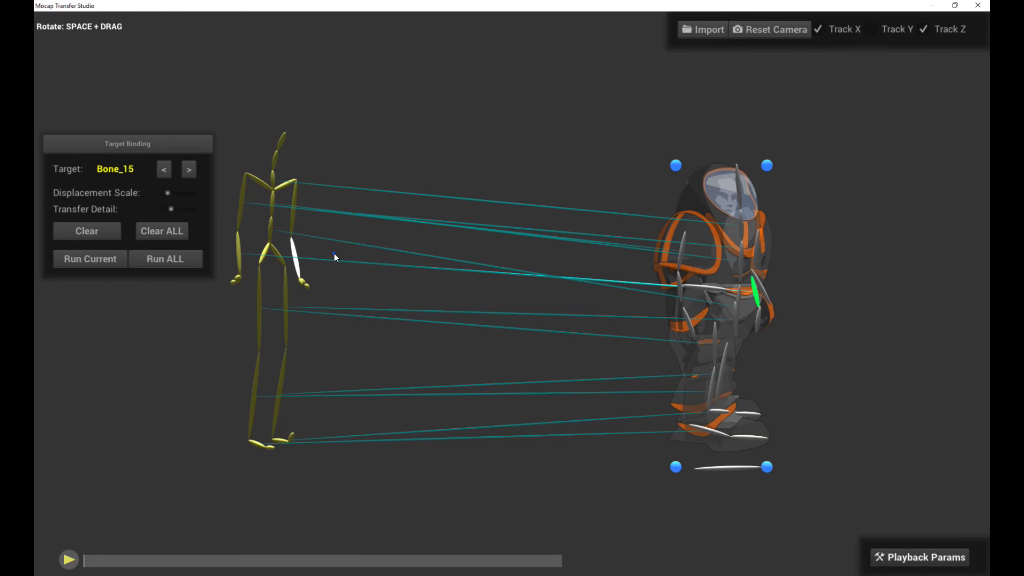
{"action": "left_click", "coordinate": [334, 255]}
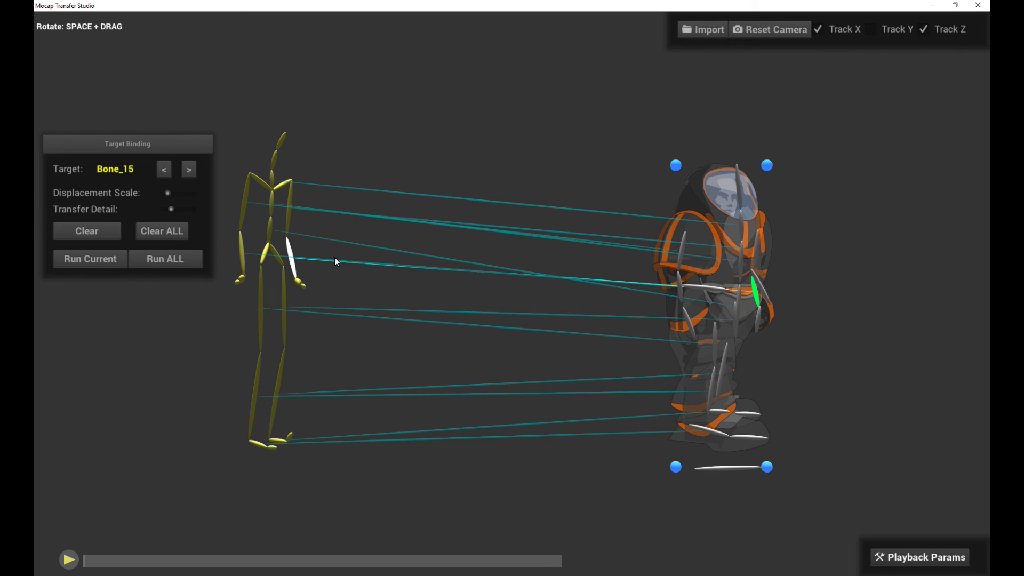